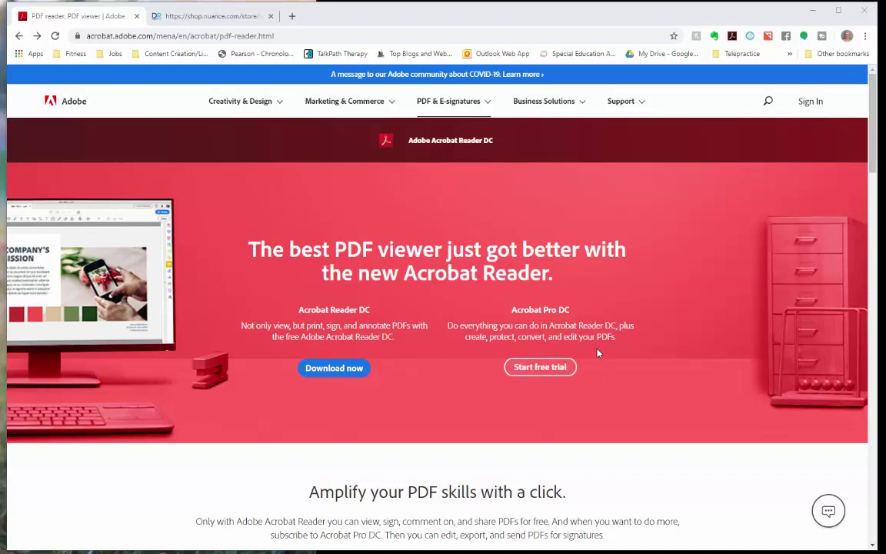
Step: Open the Acrobat Pro DC free trial page on the U.S. site and review what the trial includes
left_click(533, 373)
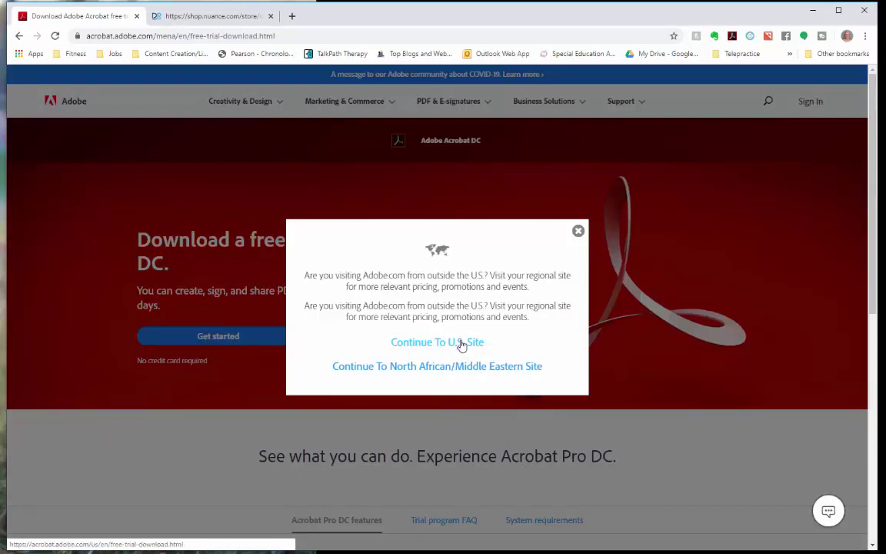
left_click(462, 346)
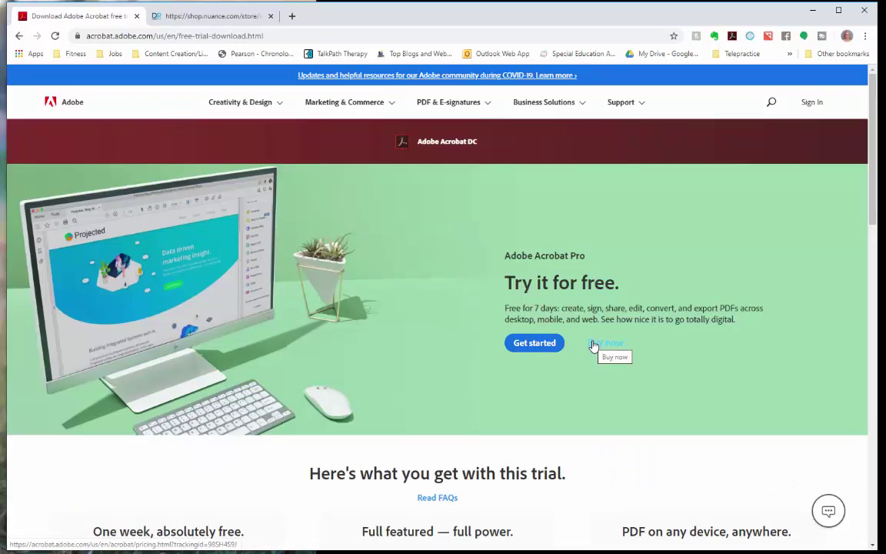
scroll(574, 336, "down", 3)
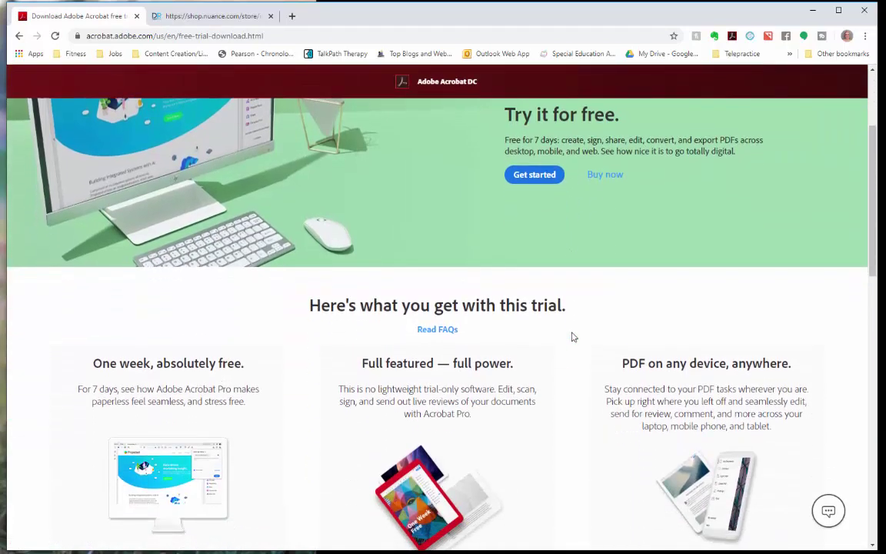
scroll(572, 336, "down", 2)
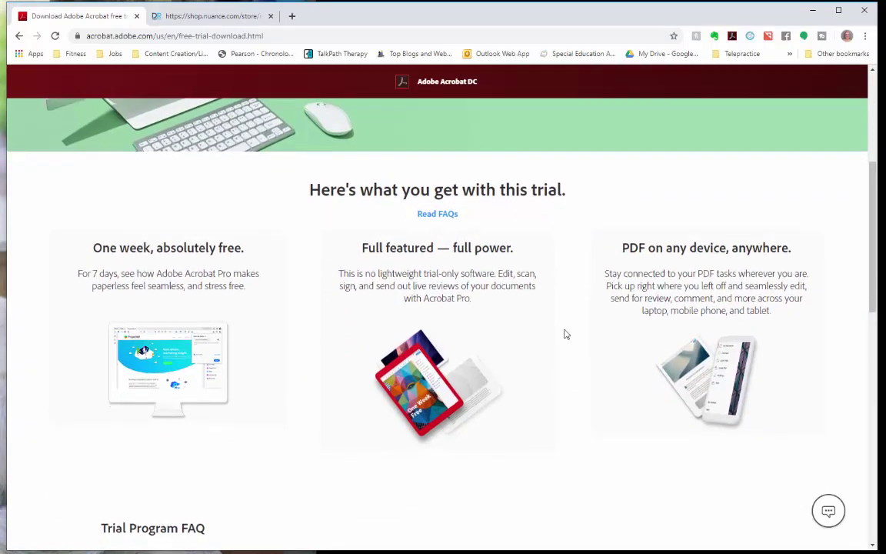
scroll(565, 334, "down", 3)
scroll(565, 334, "up", 7)
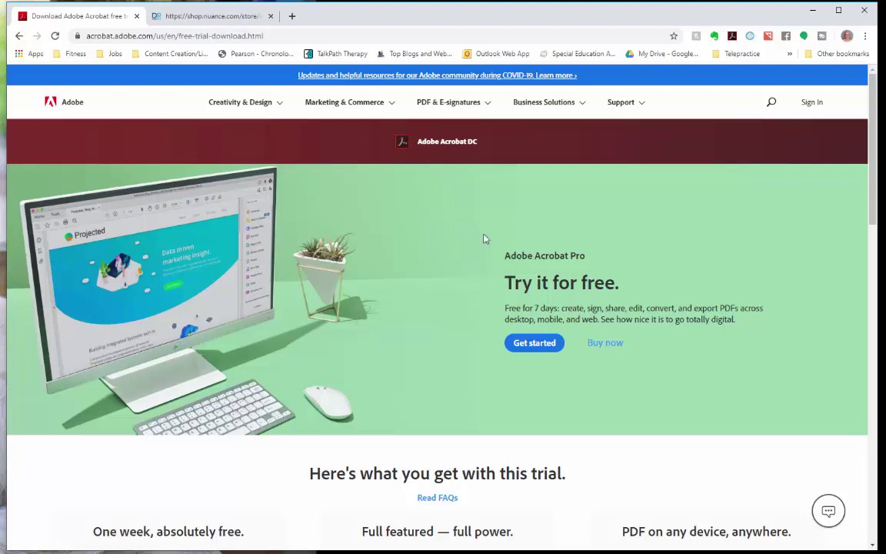
Step: Read the Nuance Power PDF Standard product description, then return to the Adobe Acrobat trial page
left_click(189, 16)
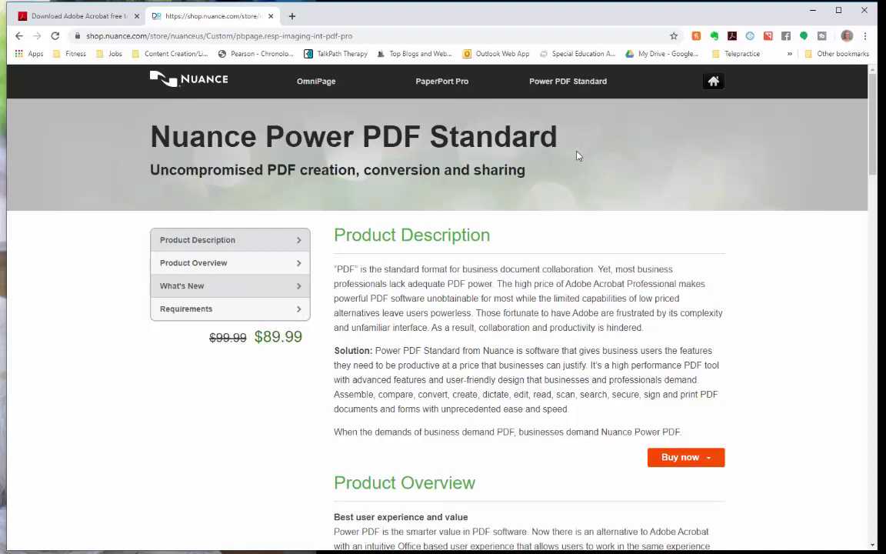
left_click_drag(566, 284, 624, 284)
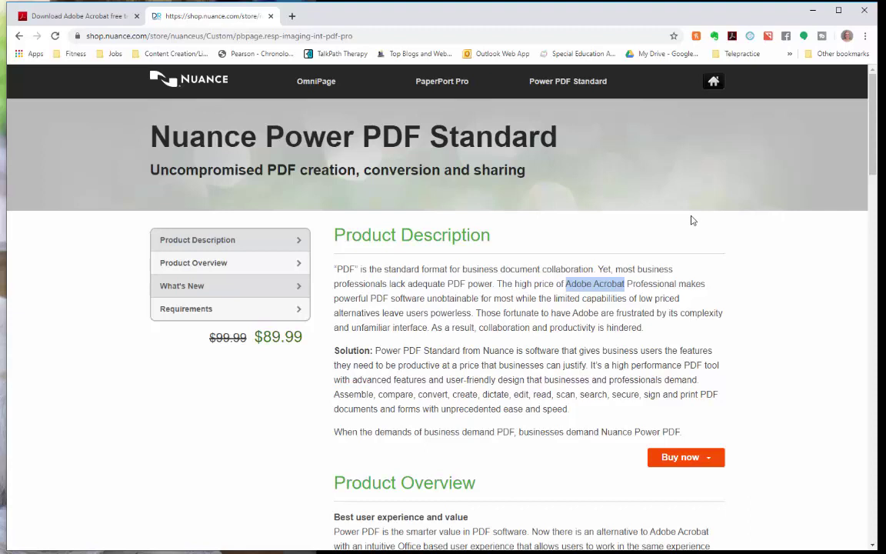
left_click(666, 232)
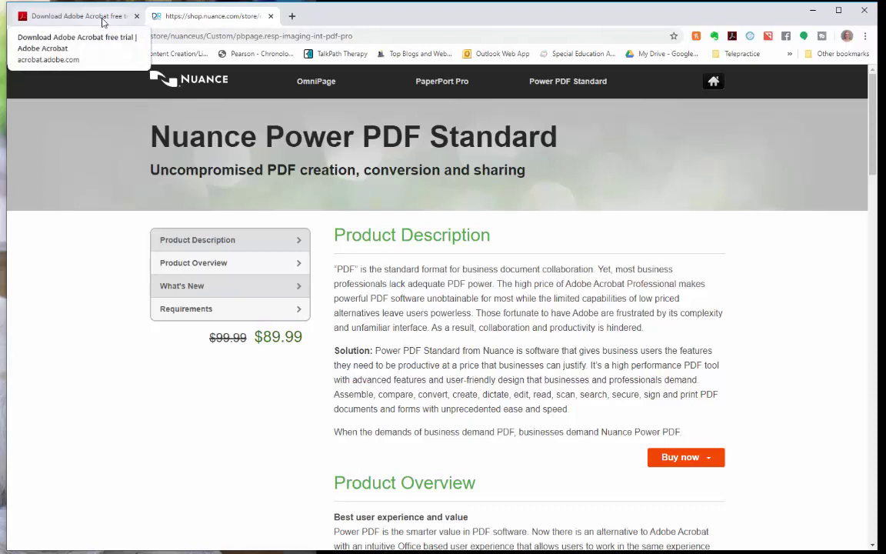
left_click(78, 19)
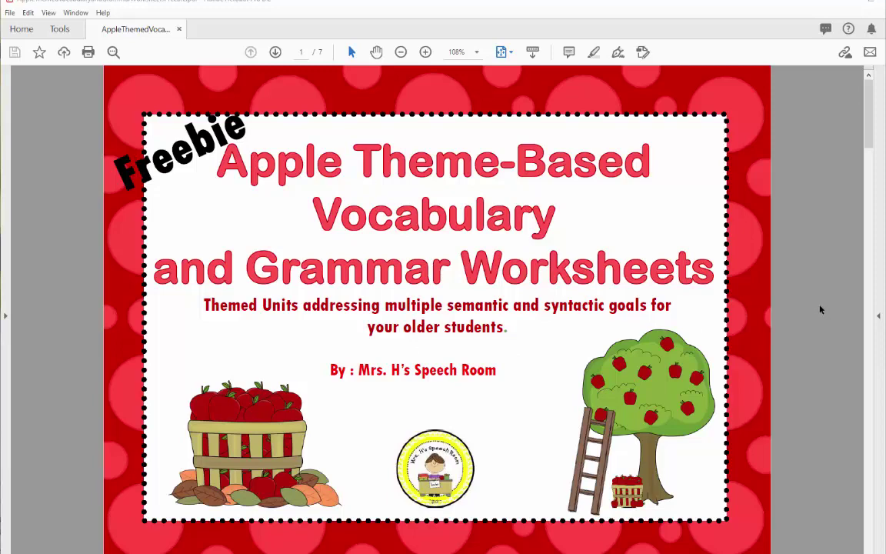
Step: Rotate the sideways Apple Semantics worksheet clockwise and show the document in Two Page View
scroll(819, 309, "down", 2)
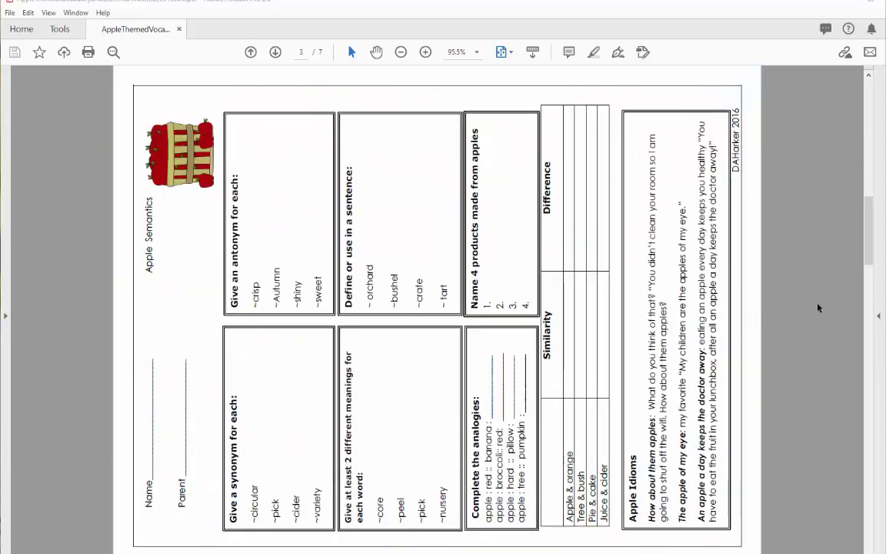
right_click(529, 267)
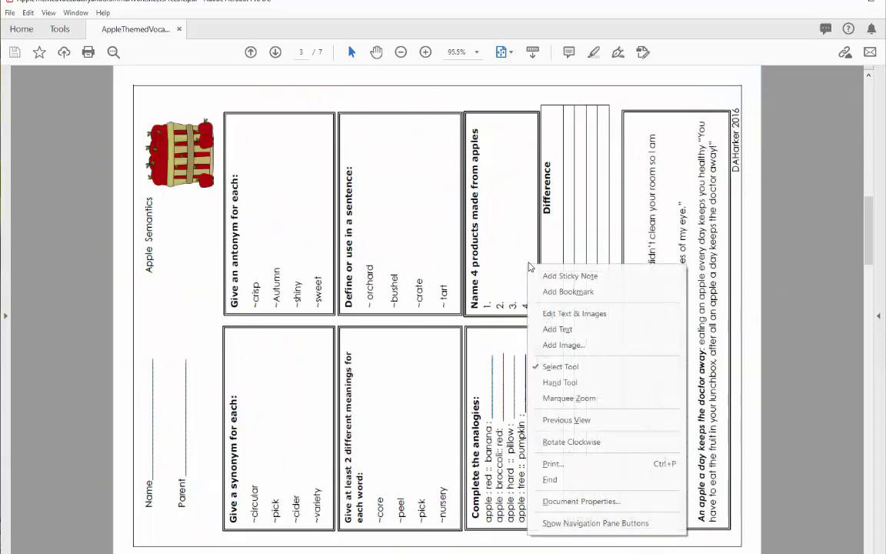
left_click(577, 444)
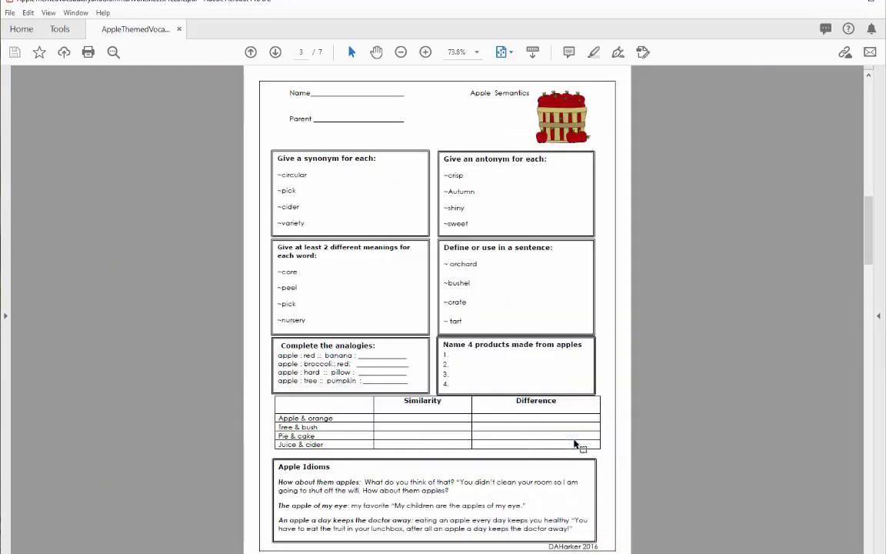
left_click(48, 13)
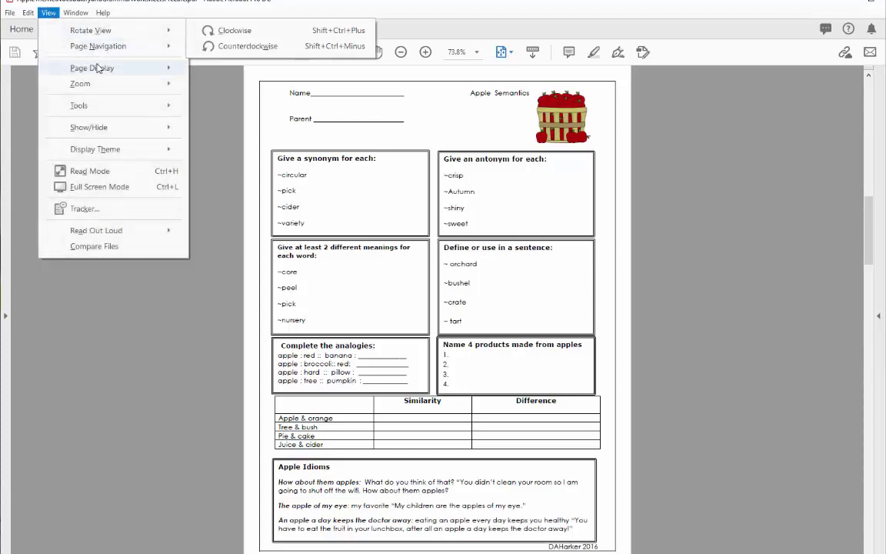
mouse_move(89, 66)
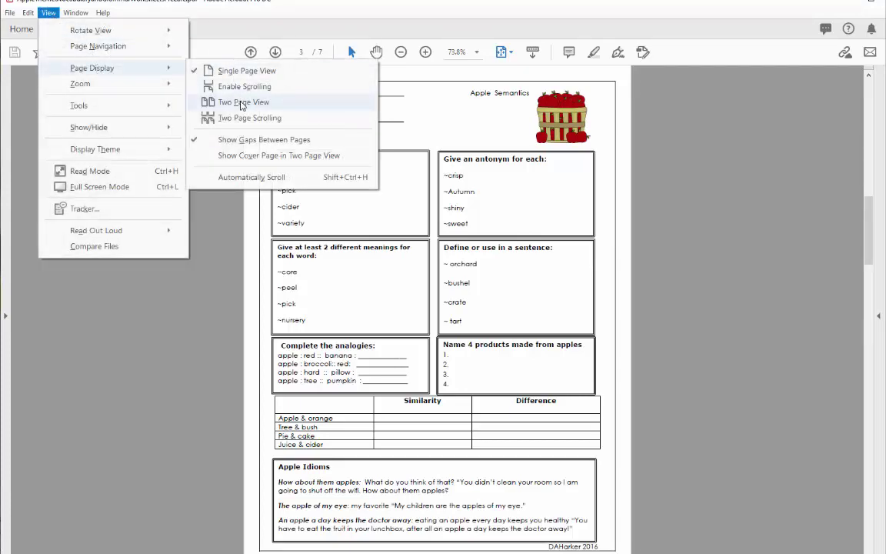
left_click(243, 102)
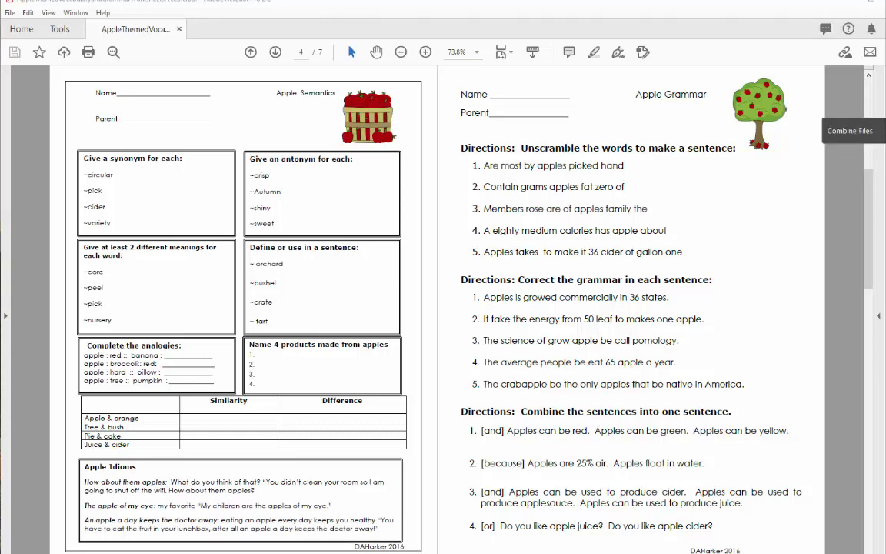
Step: Open the PDF for editing and try changing the end of the first unscramble sentence on the Apple Grammar page
left_click(877, 154)
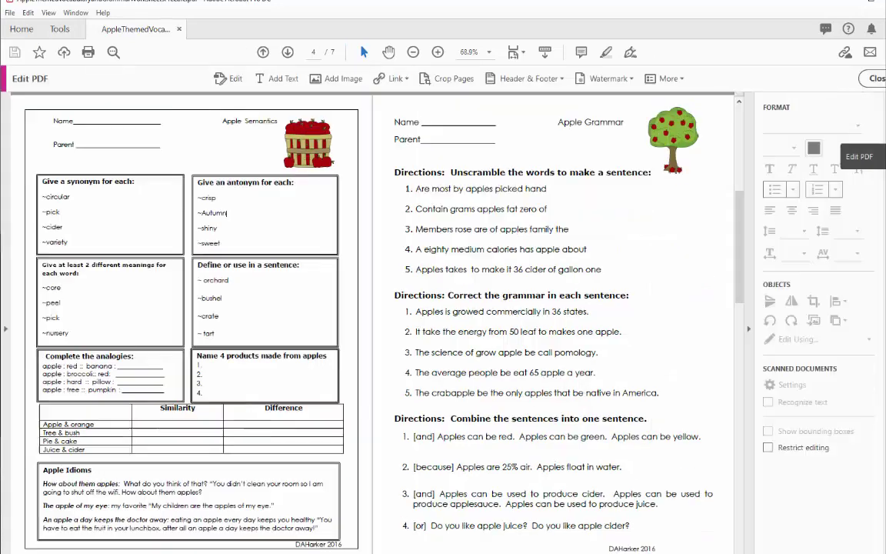
left_click(569, 188)
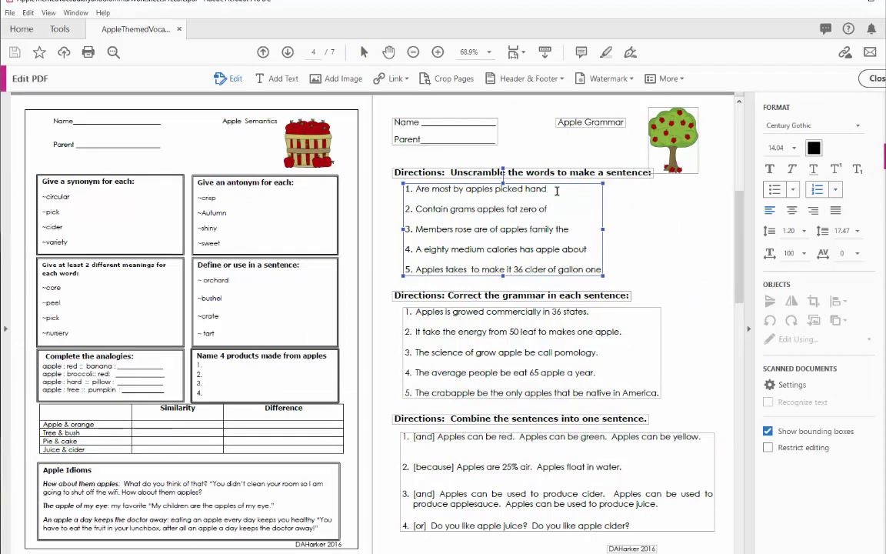
type("s")
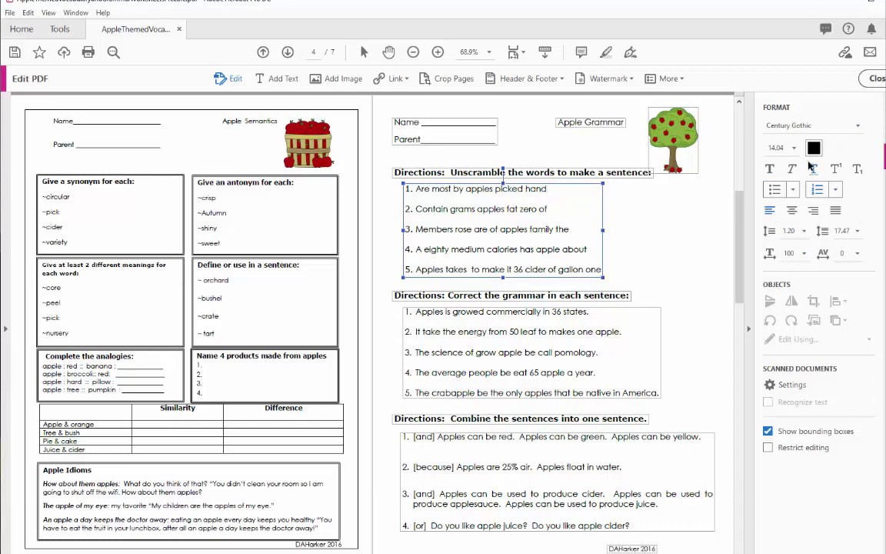
left_click(811, 167)
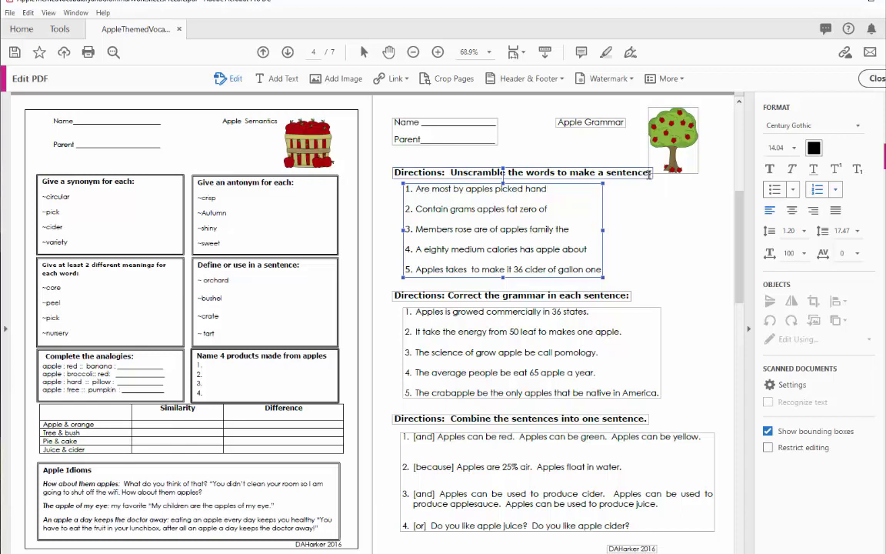
Step: Start adding initials with Fill & Sign and enter the signer's initials in typed form
left_click(631, 54)
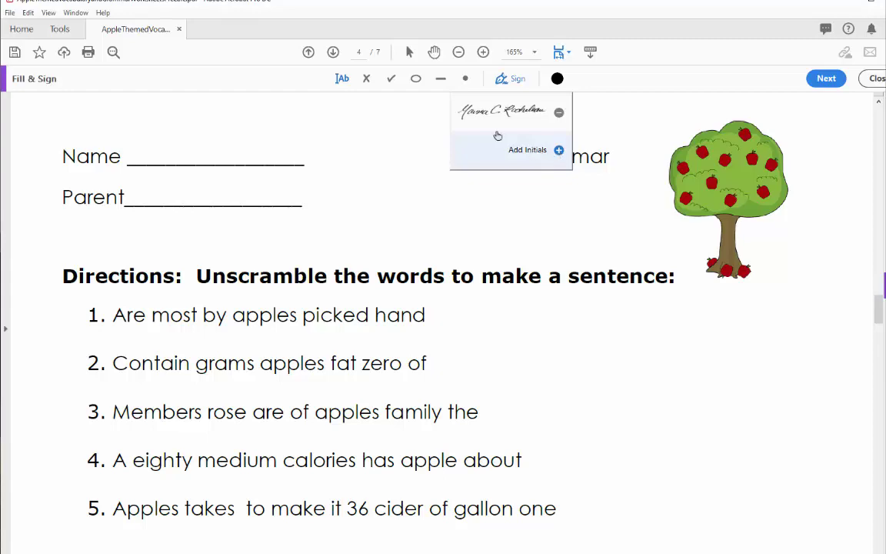
left_click(561, 153)
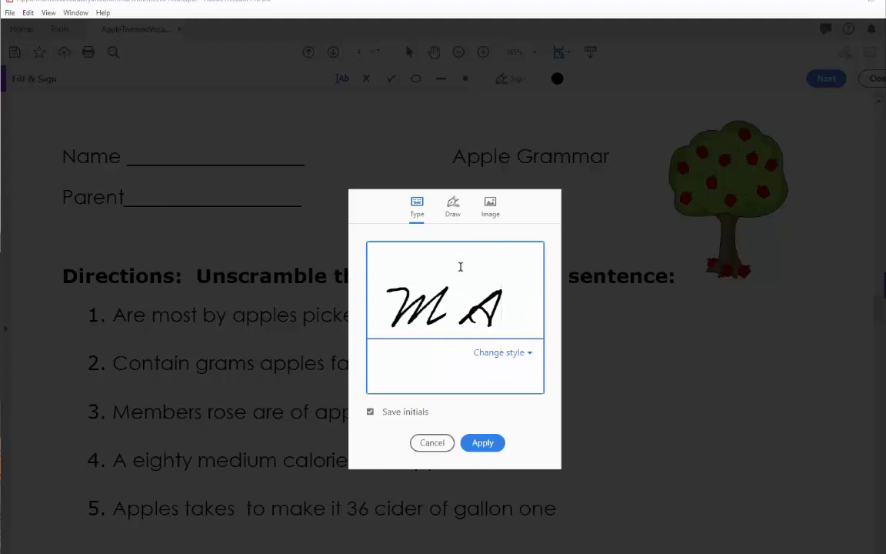
key("BackSpace")
key("Caps_Lock")
type("CK")
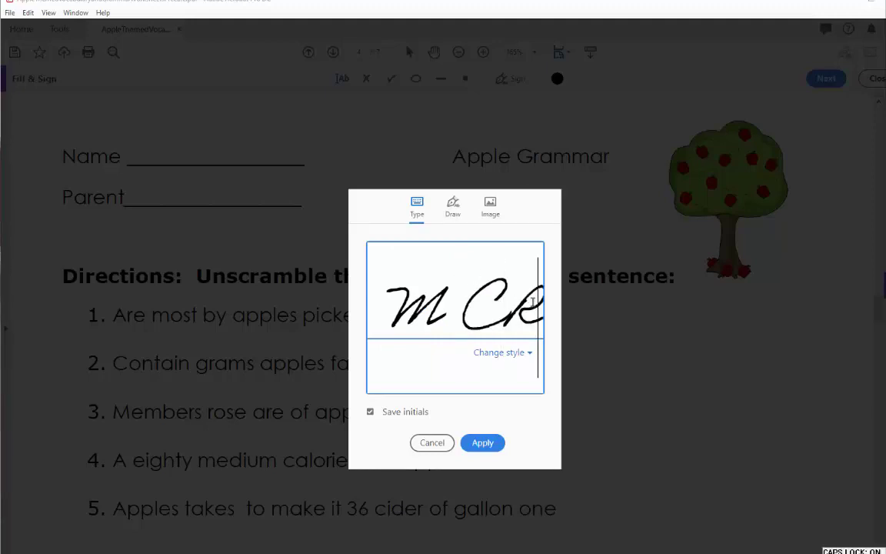
Step: Draw the signer's initials by hand instead, apply them, and place them slightly enlarged after the first unscramble sentence
left_click(454, 206)
mouse_move(385, 333)
left_mouse_down()
mouse_move(410, 307)
mouse_move(422, 356)
left_mouse_up()
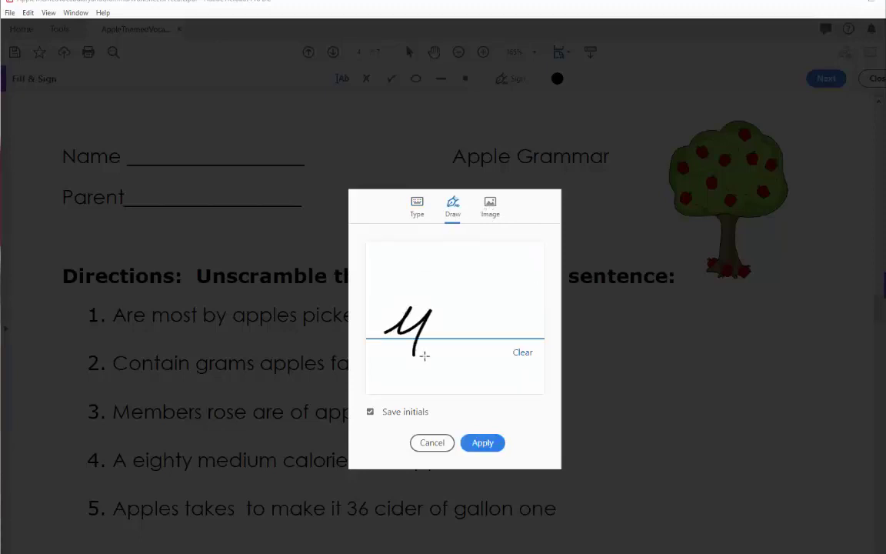
mouse_move(459, 307)
left_mouse_down()
mouse_move(461, 328)
mouse_move(495, 309)
mouse_move(496, 327)
mouse_move(520, 358)
left_mouse_up()
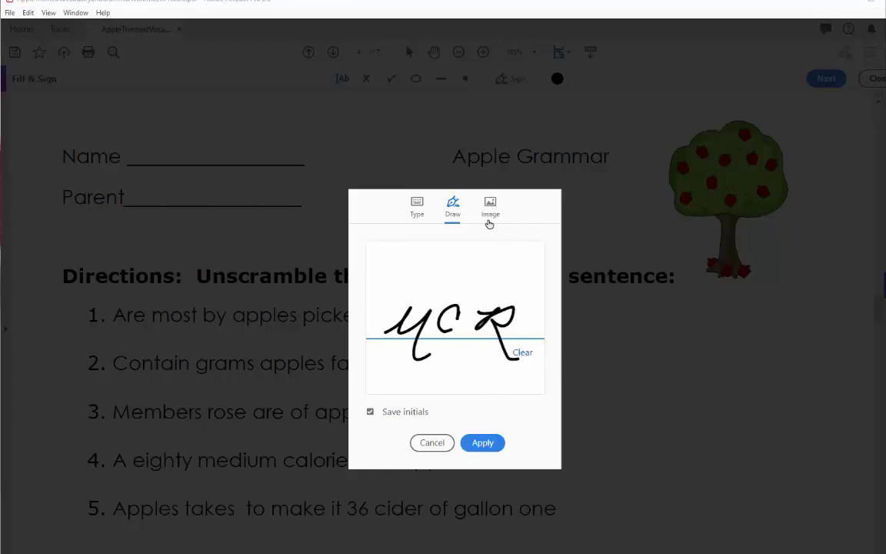
left_click(485, 442)
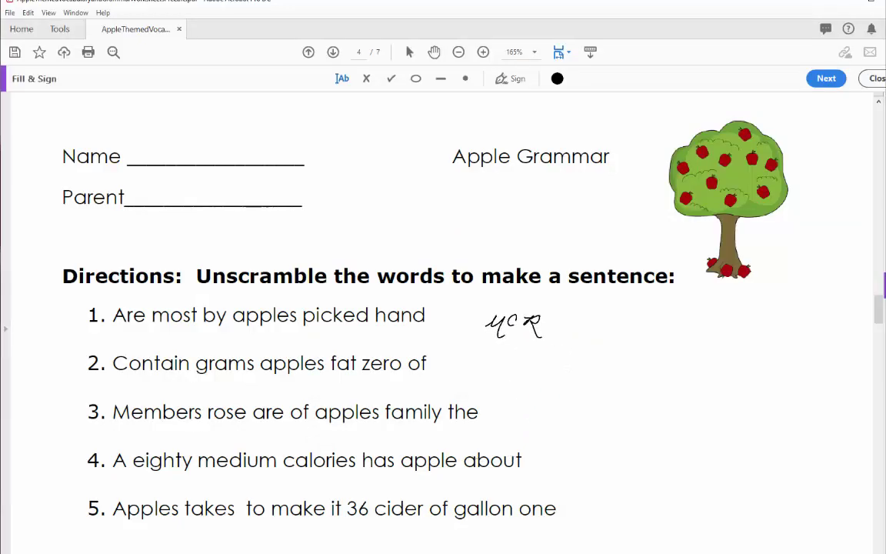
left_click(463, 315)
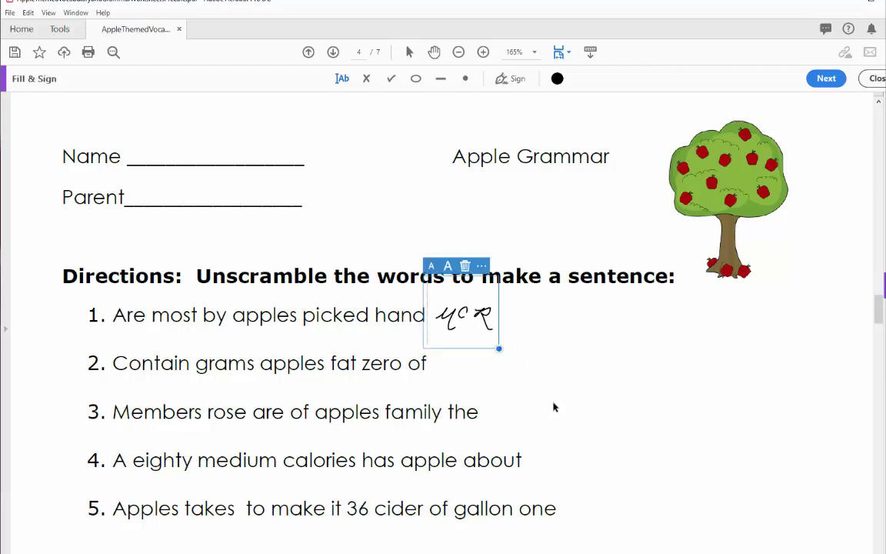
mouse_move(498, 348)
left_mouse_down()
mouse_move(546, 373)
mouse_move(512, 347)
left_mouse_up()
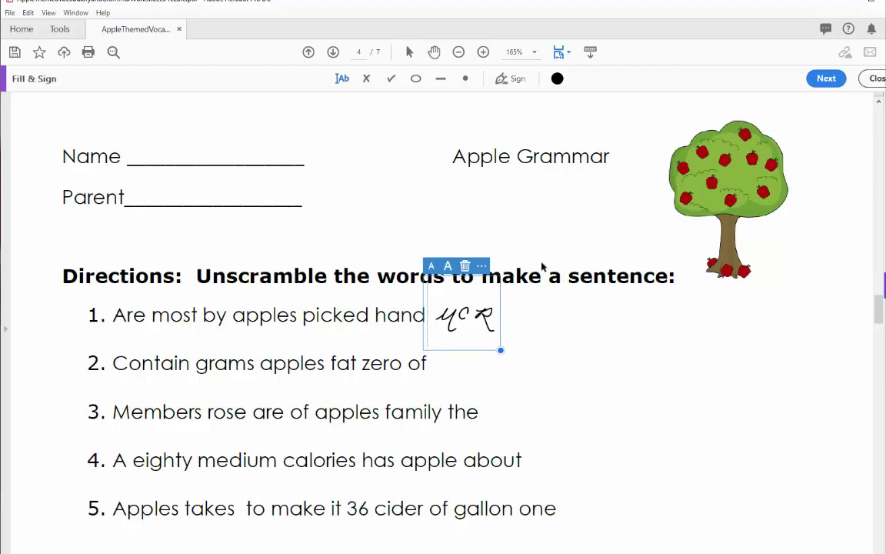
Step: Place the saved signature in the space beside the Parent line above the first directions and shrink it slightly
left_click(516, 80)
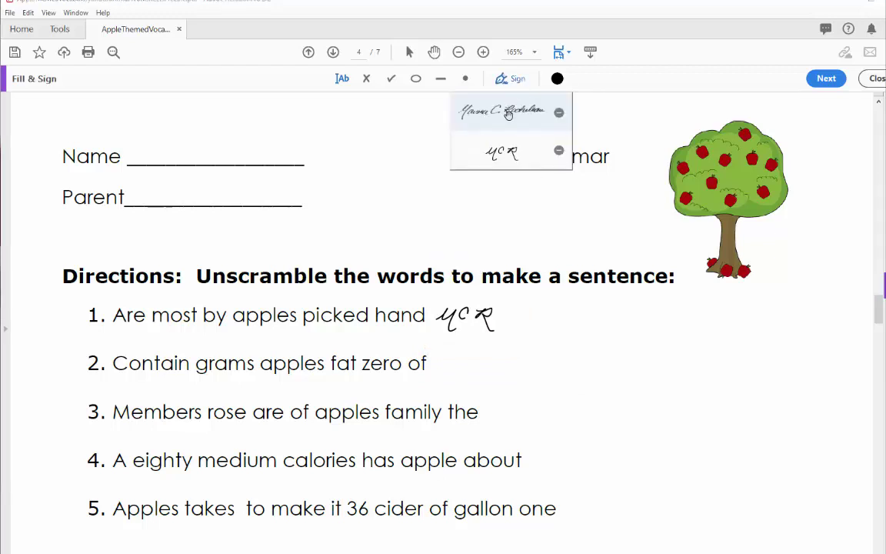
left_click(469, 111)
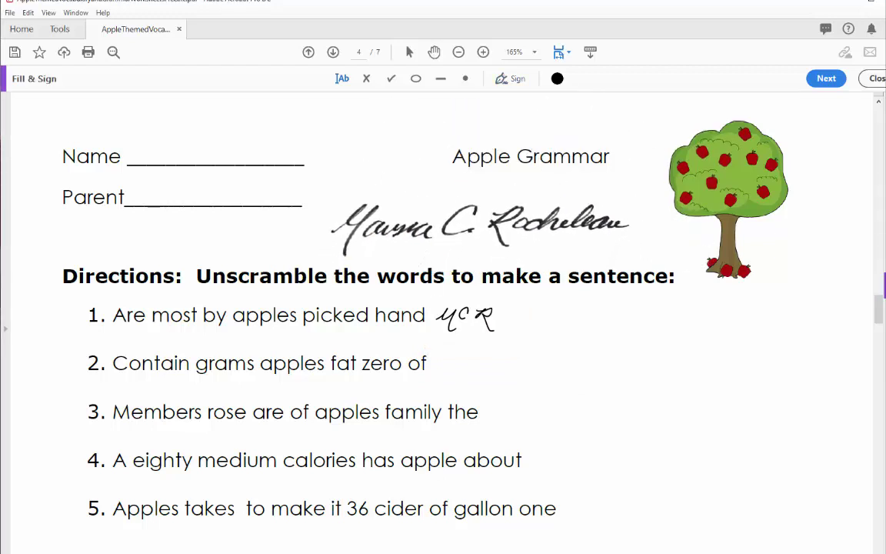
left_click(633, 256)
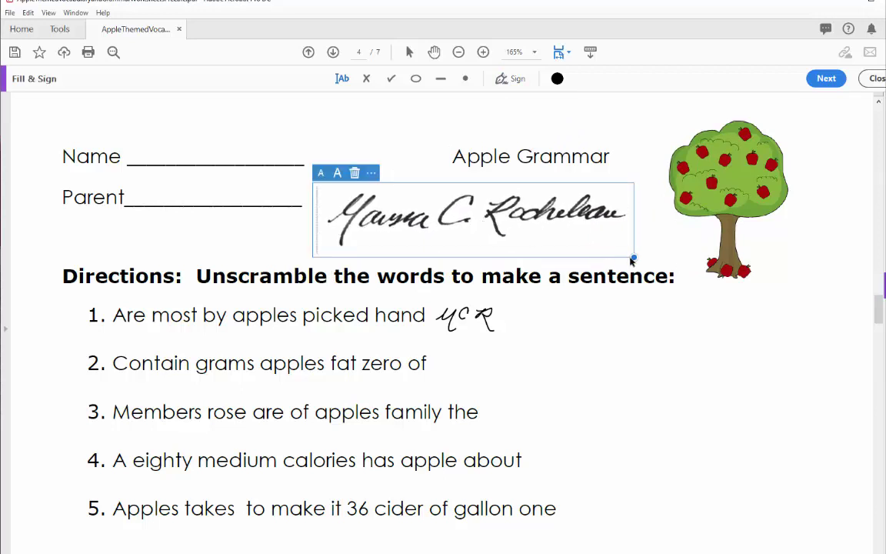
mouse_move(633, 256)
left_mouse_down()
mouse_move(567, 226)
mouse_move(629, 257)
left_mouse_up()
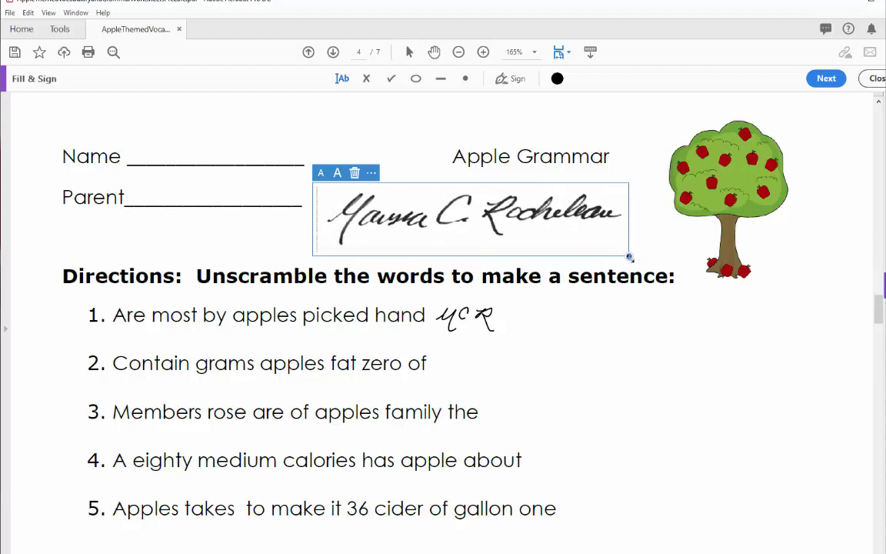
Step: Add a Fill & Sign circle mark, enlarge it, and position it around the "Apple Grammar" title
left_click(416, 79)
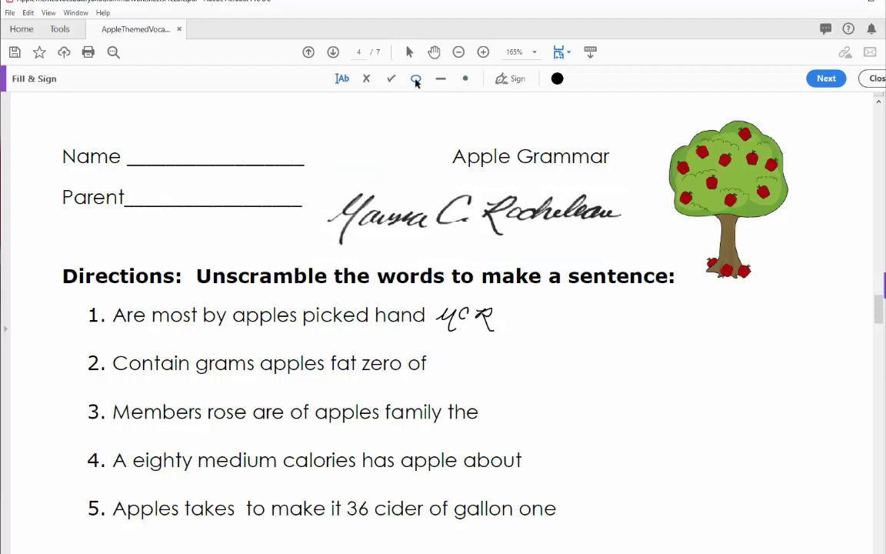
left_click(435, 130)
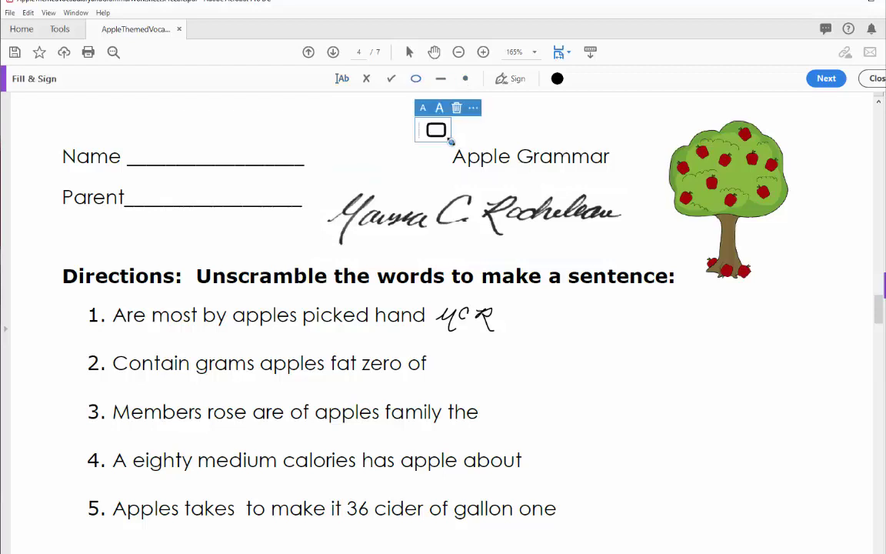
left_click_drag(454, 143, 589, 158)
left_click_drag(474, 116, 556, 135)
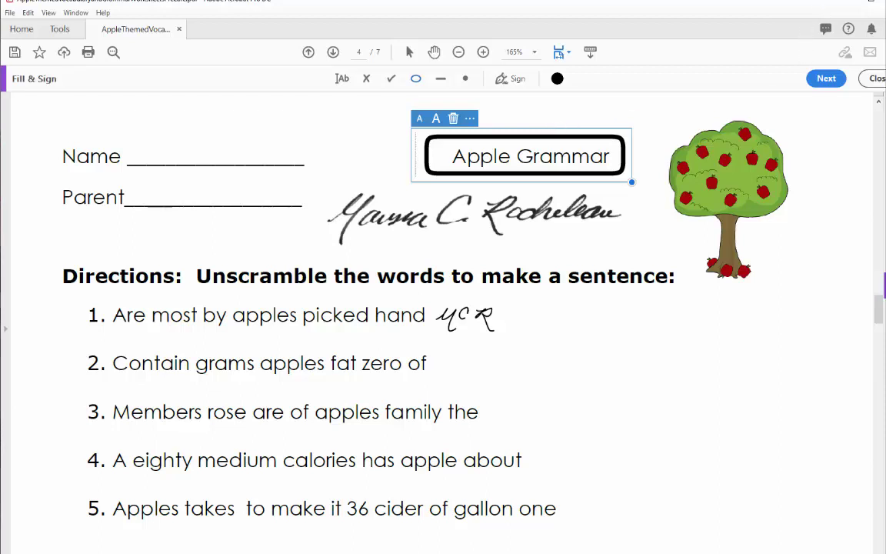
Step: Switch to the prepositions worksheet in Word, move its window toward the screen's upper edge, and enlarge it
key("alt+Tab")
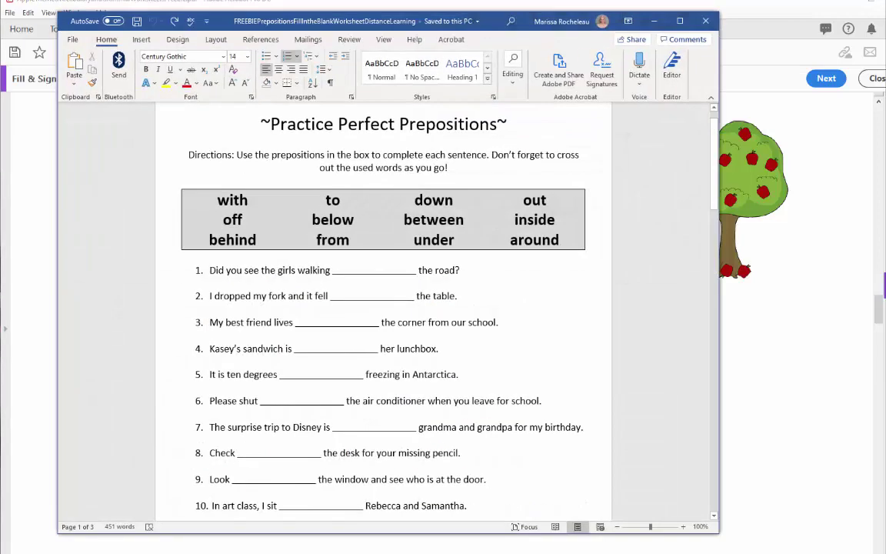
left_click_drag(194, 23, 152, 14)
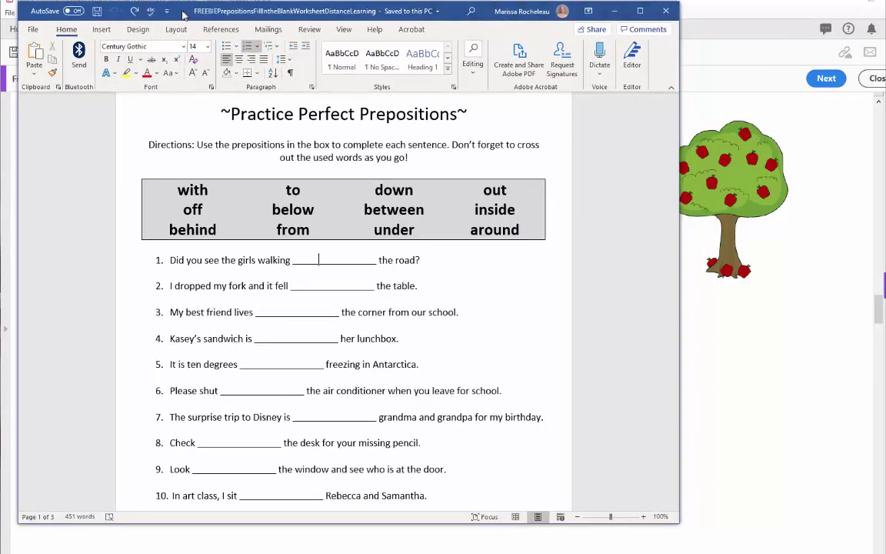
left_click_drag(671, 520, 838, 553)
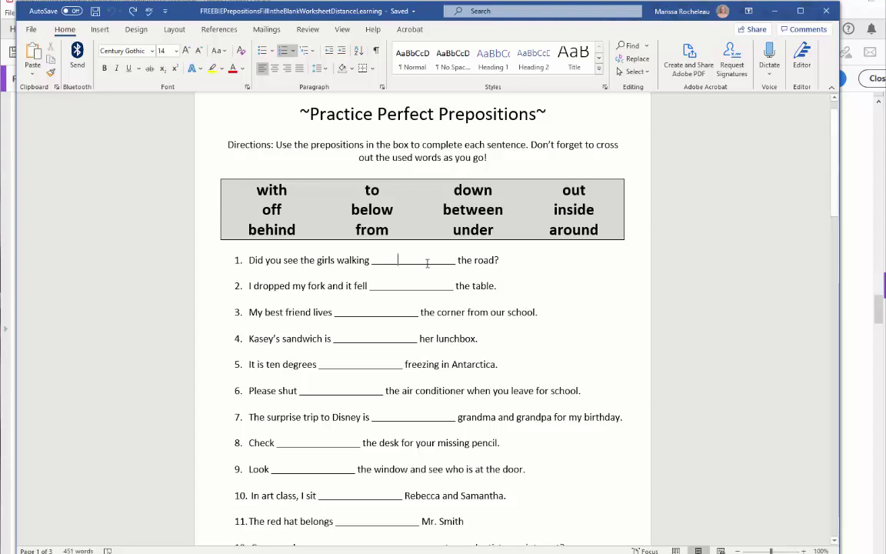
Step: Insert the test text SDFDFD into the blank in sentence 1 and remove it again
type("SDFDFD")
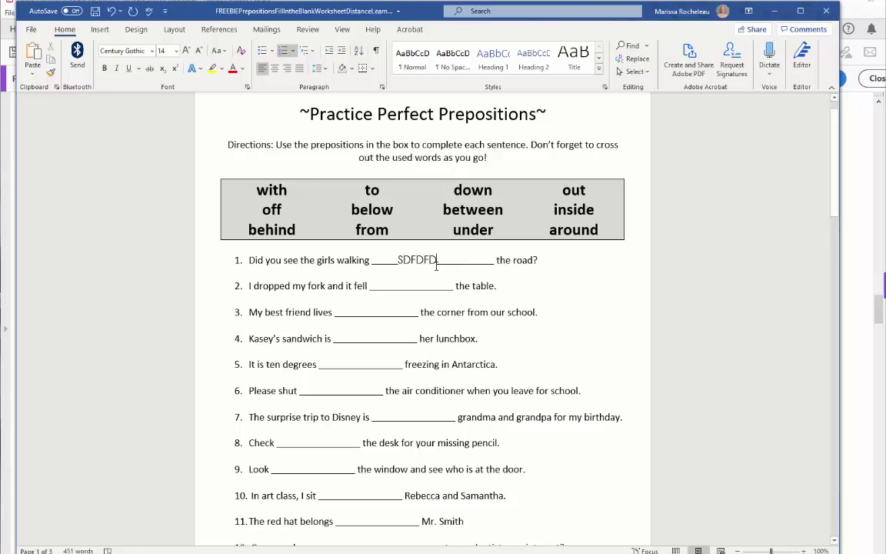
left_click_drag(436, 262, 398, 262)
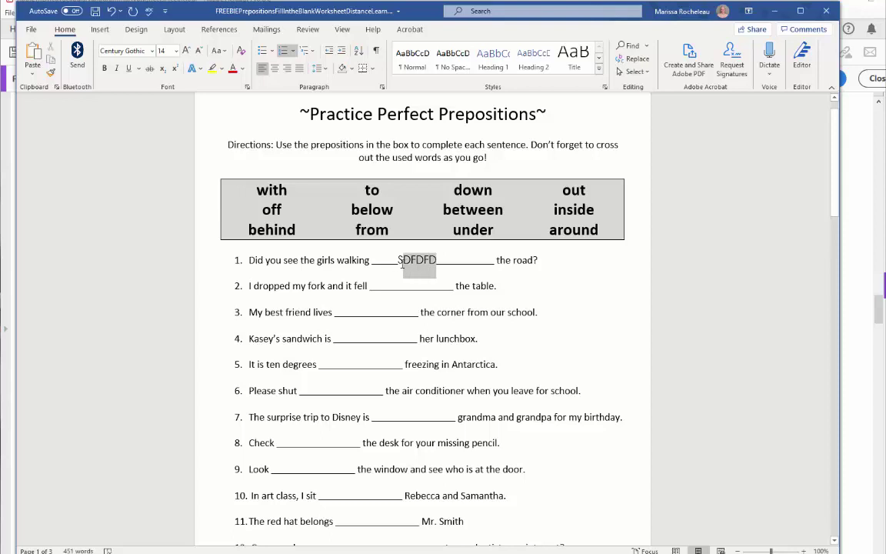
key("BackSpace")
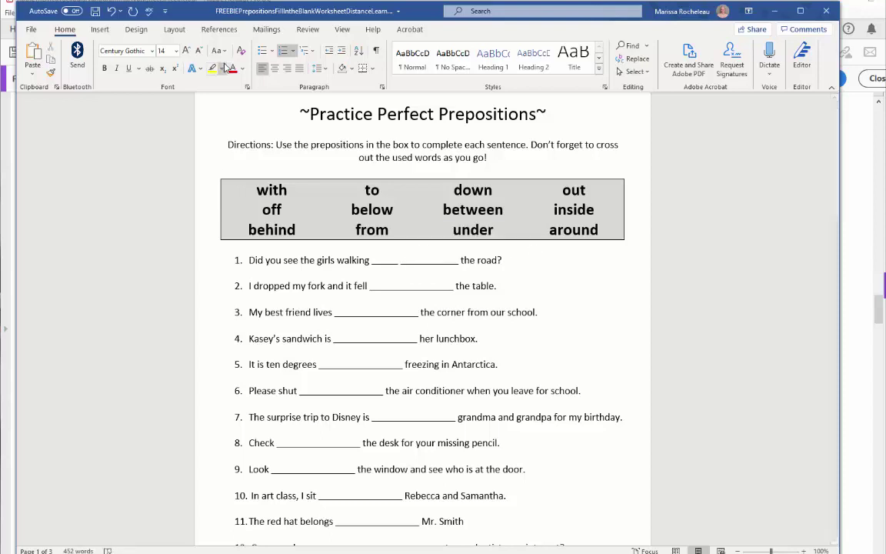
key("Delete")
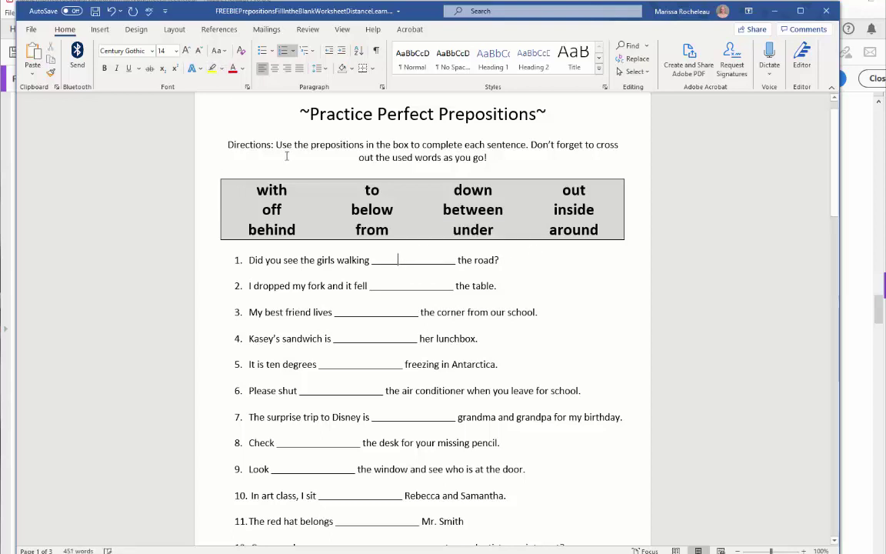
Step: Save the worksheet as an Adobe PDF named FREEBIEPrepositionsFillIntheBlankWorksheetDistanceLearning in the Language Impairment folder, saving the document when required
left_click(31, 30)
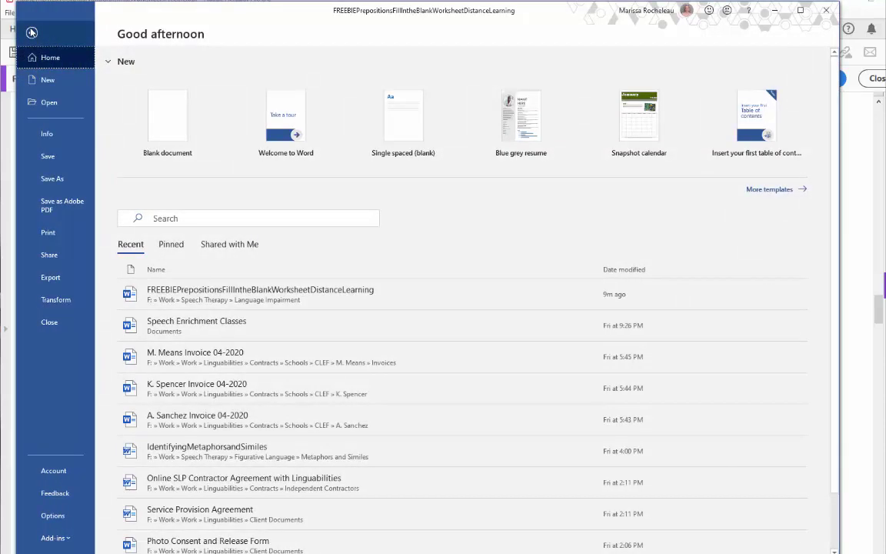
left_click(58, 202)
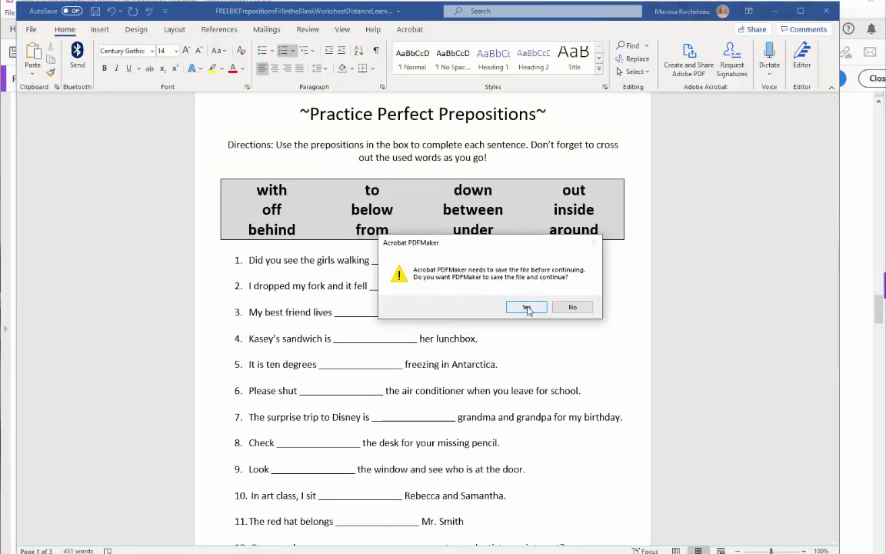
left_click(527, 308)
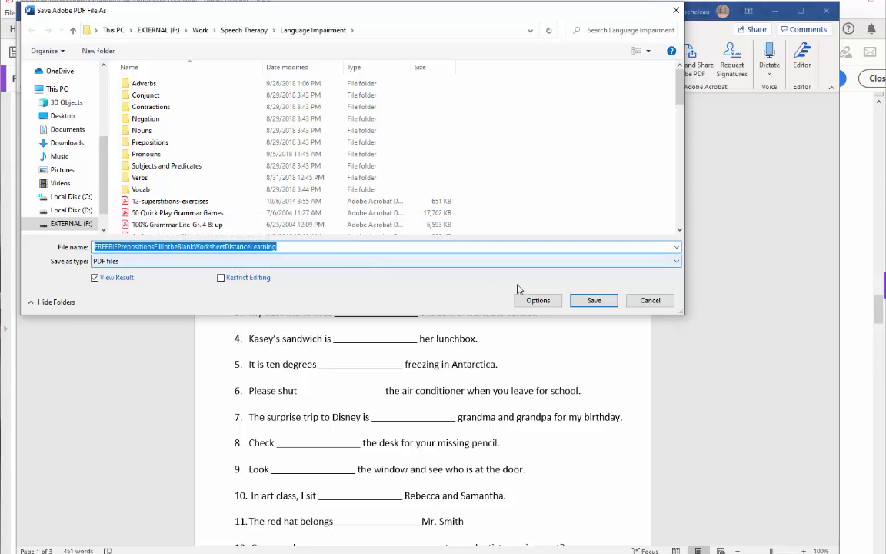
left_click(612, 301)
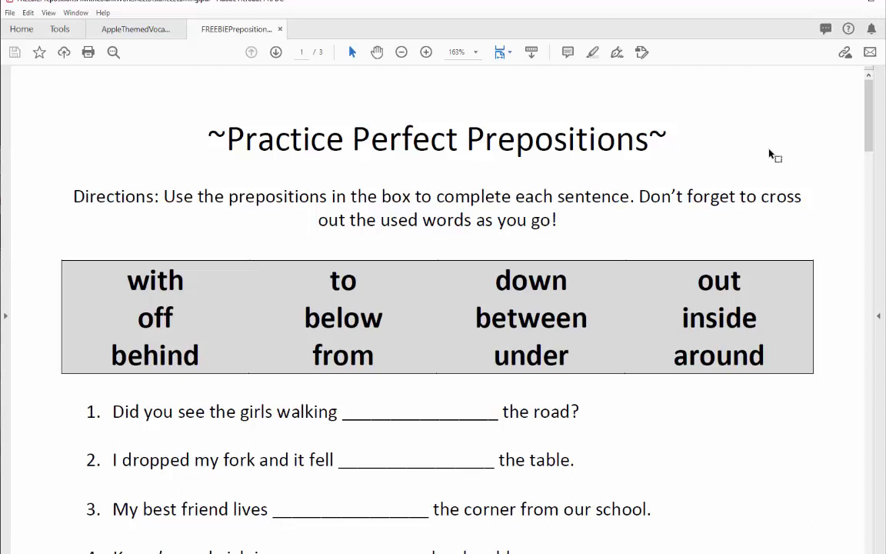
Step: Start Edit PDF on the new worksheet PDF, insert the test text FDSFSDFS into sentence 1's blank, and remove it again
left_click(876, 156)
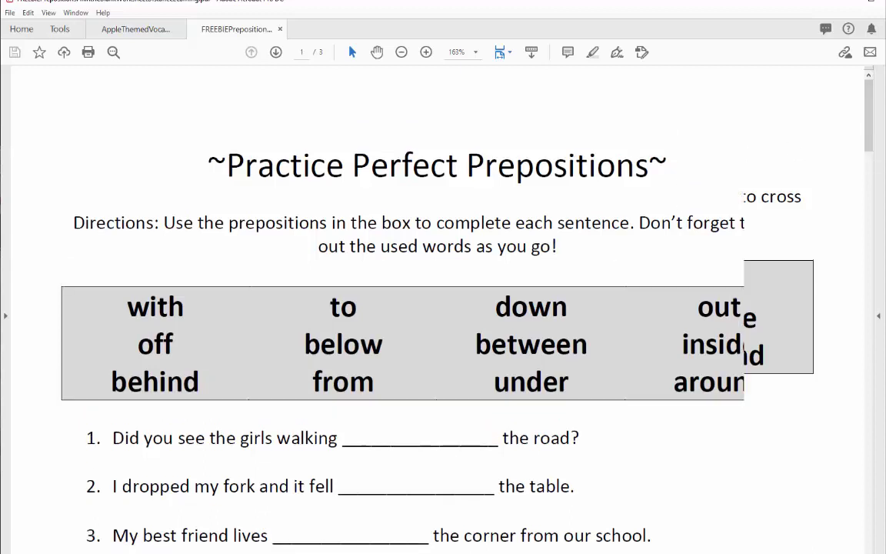
left_click(317, 380)
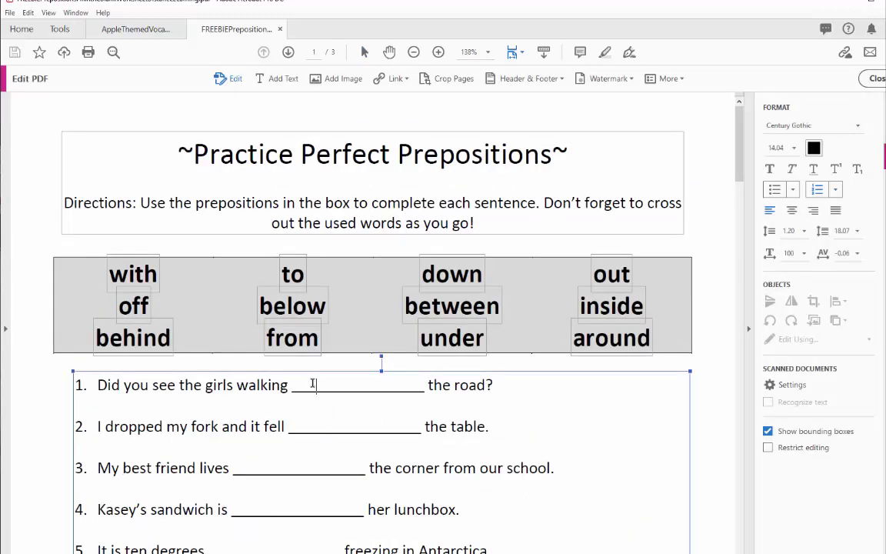
type("FDSFSDFS")
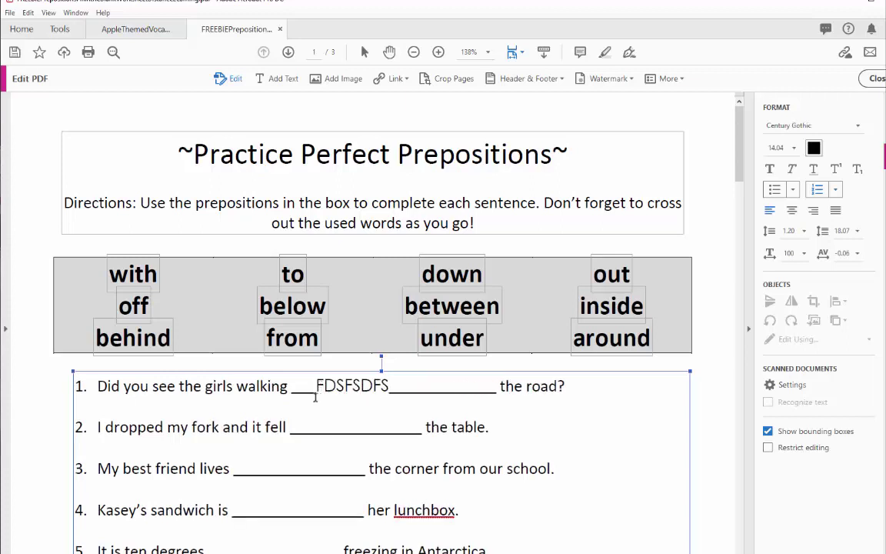
key("BackSpace")
key("BackSpace")
key("BackSpace")
key("BackSpace")
key("BackSpace")
key("BackSpace")
key("BackSpace")
key("BackSpace")
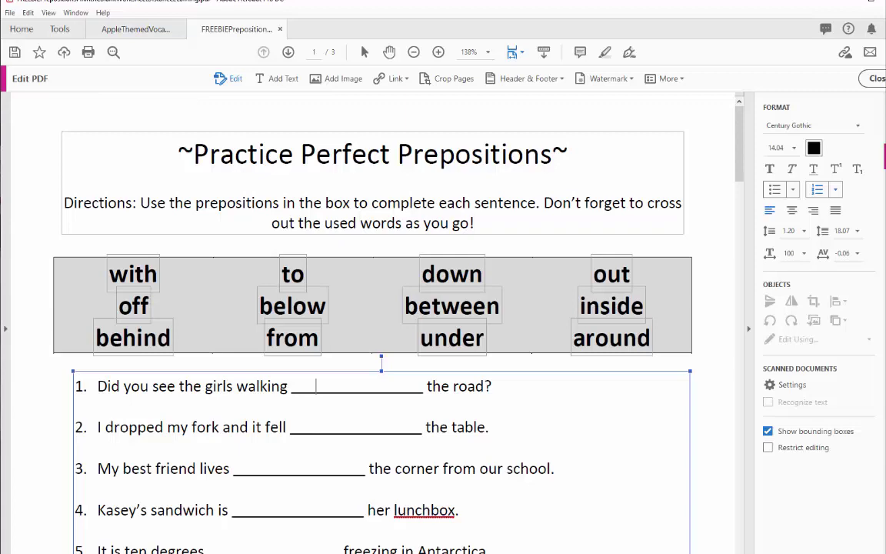
Step: Switch to Word, start printing the worksheet with the Adobe PDF printer, cancel saving the file, and return to Acrobat
key("alt+Tab")
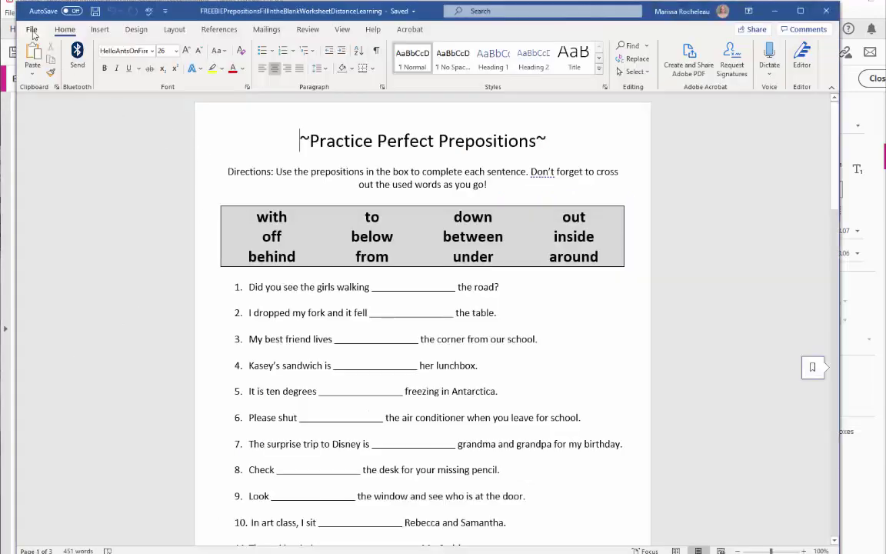
left_click(32, 30)
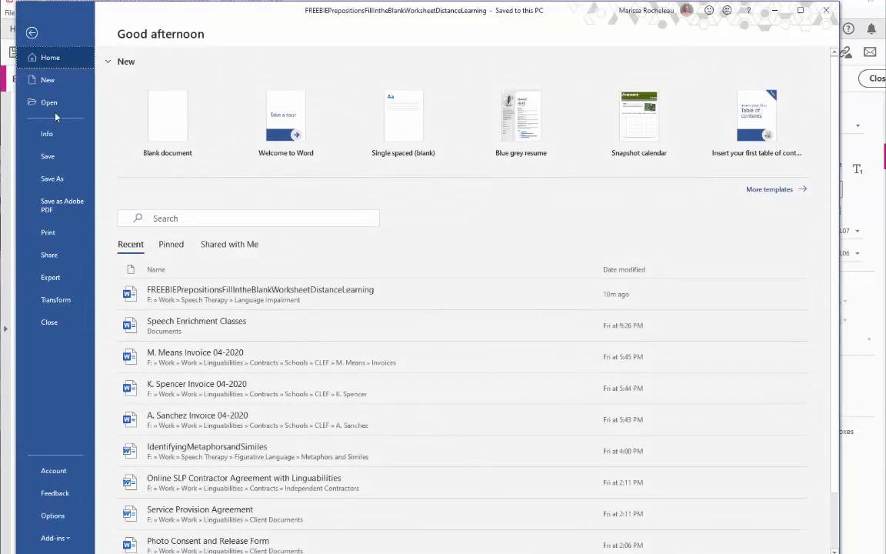
left_click(64, 237)
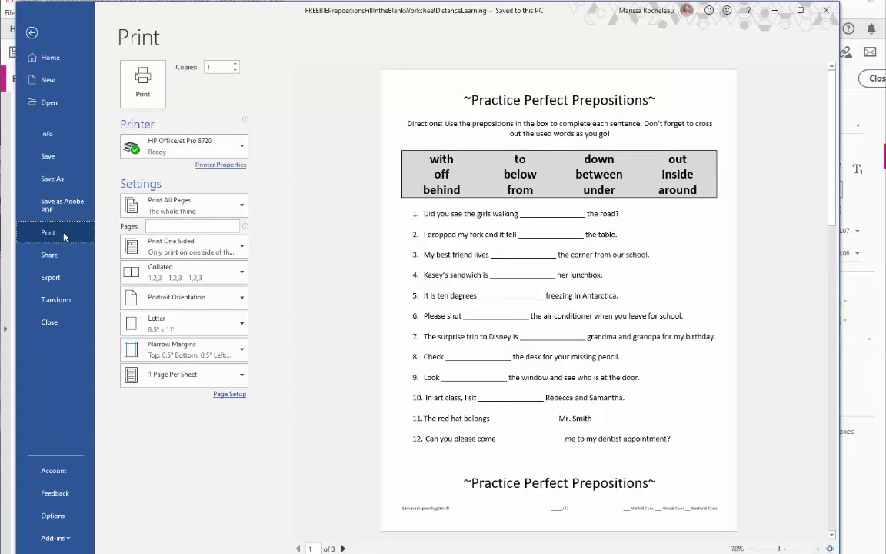
left_click(172, 150)
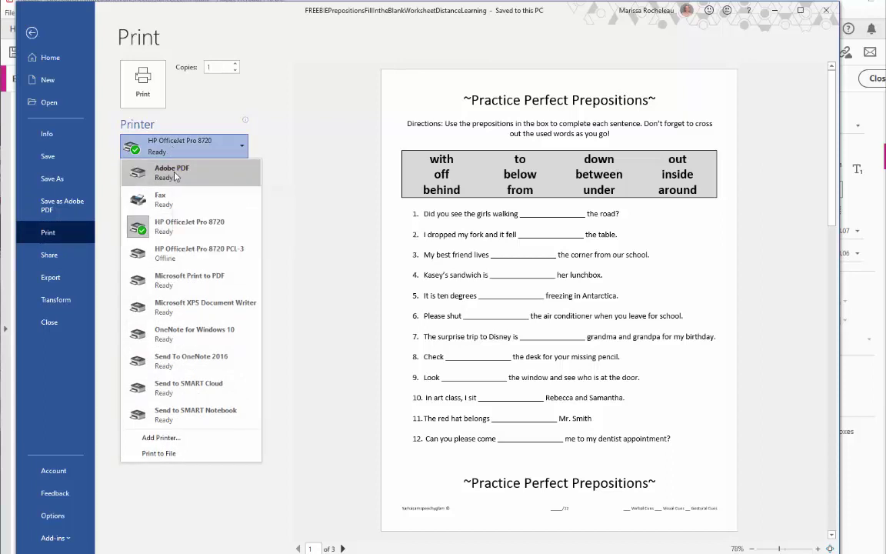
left_click(173, 173)
left_click(152, 93)
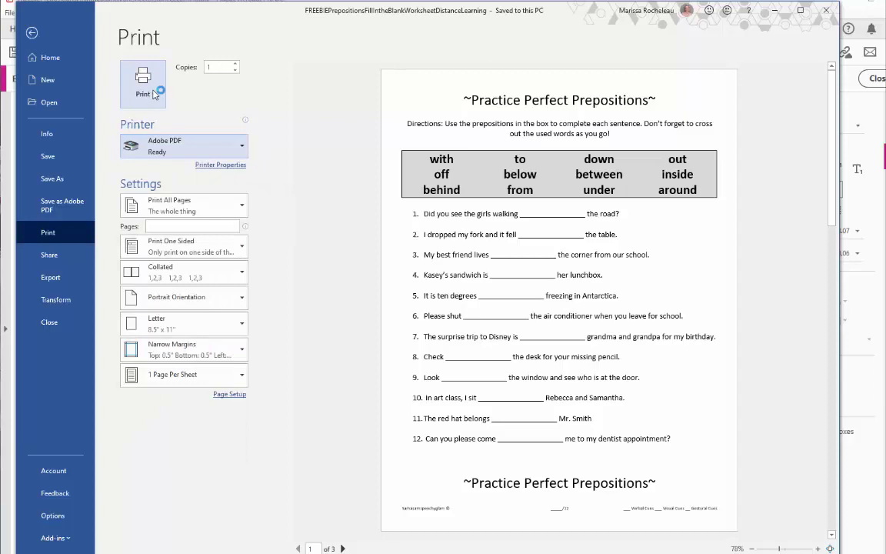
left_click(144, 83)
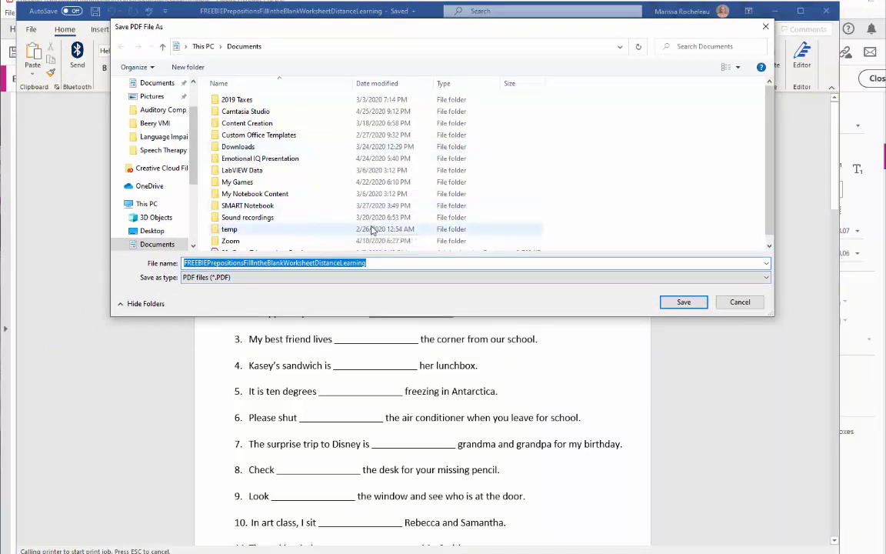
left_click(764, 27)
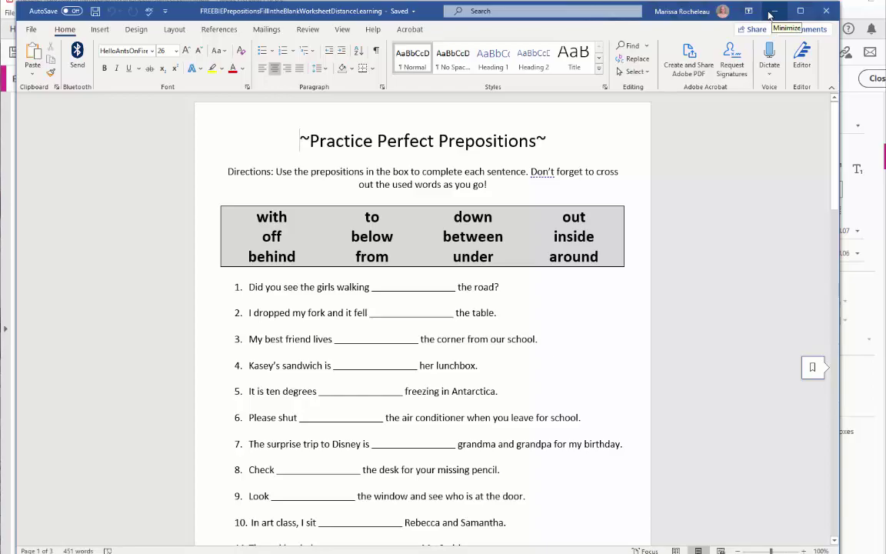
left_click(770, 12)
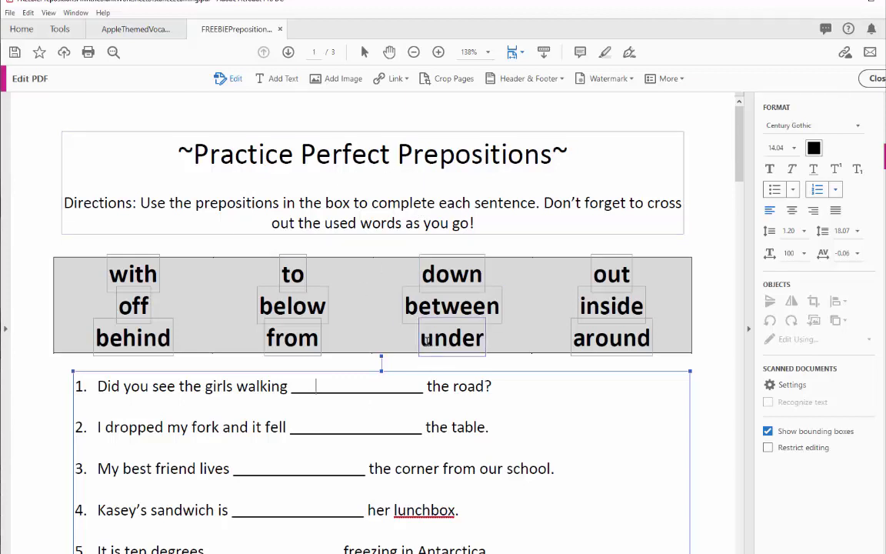
Step: Close PDF editing and save the worksheet as a Word Document (*.docx) in the Documents folder
left_click(873, 77)
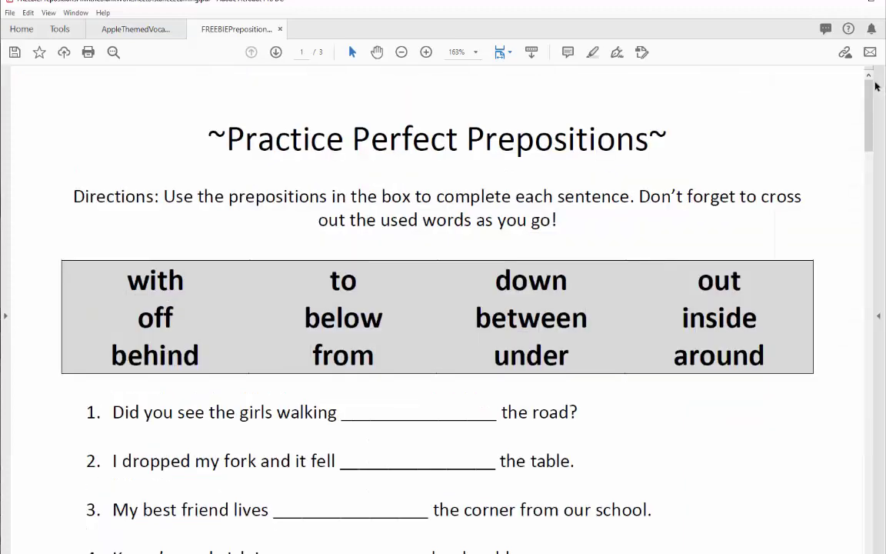
left_click(10, 13)
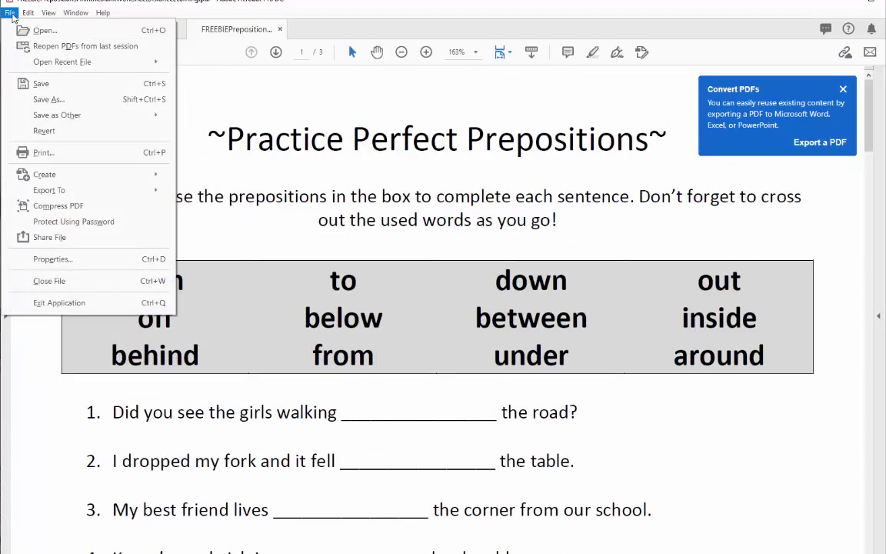
mouse_move(48, 115)
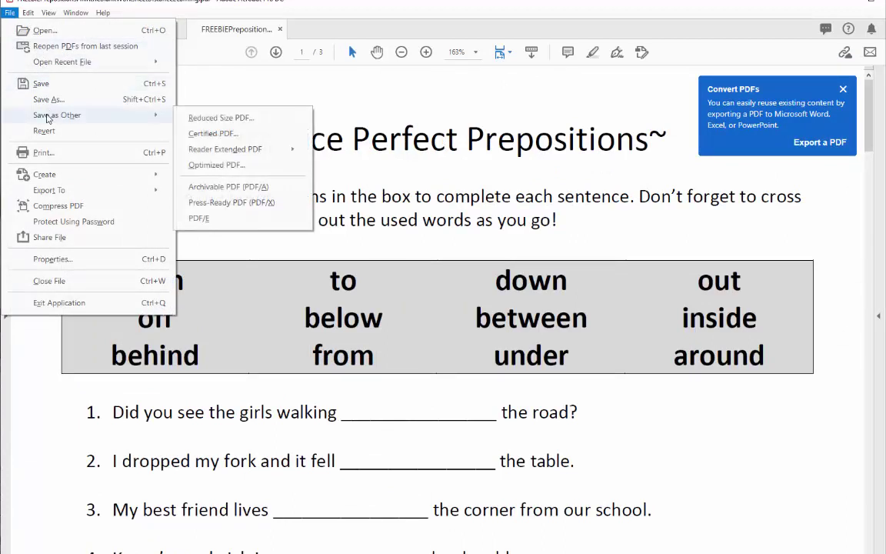
left_click(50, 100)
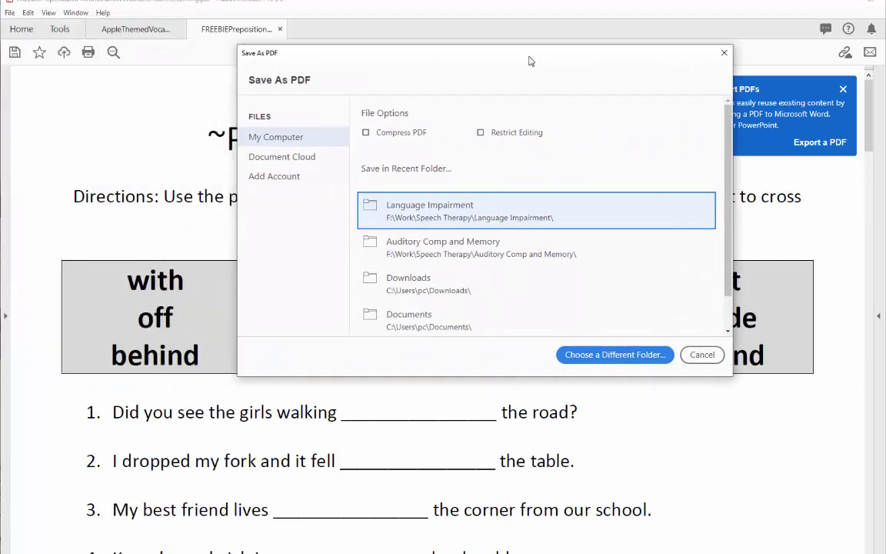
left_click(626, 356)
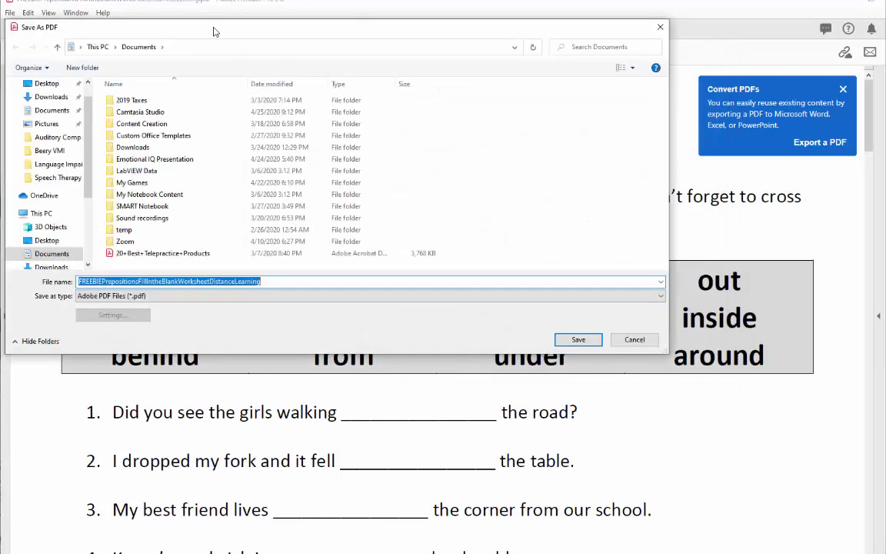
left_click_drag(214, 28, 353, 58)
left_click(307, 322)
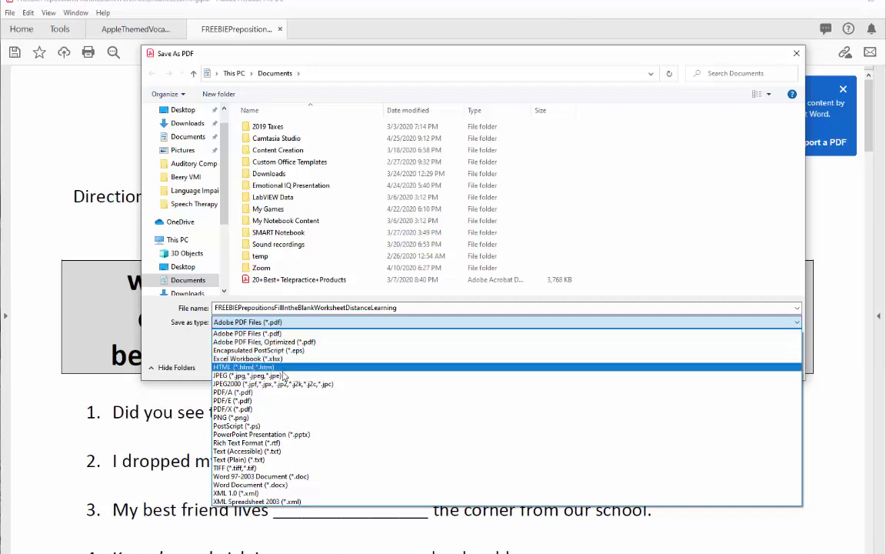
left_click(292, 485)
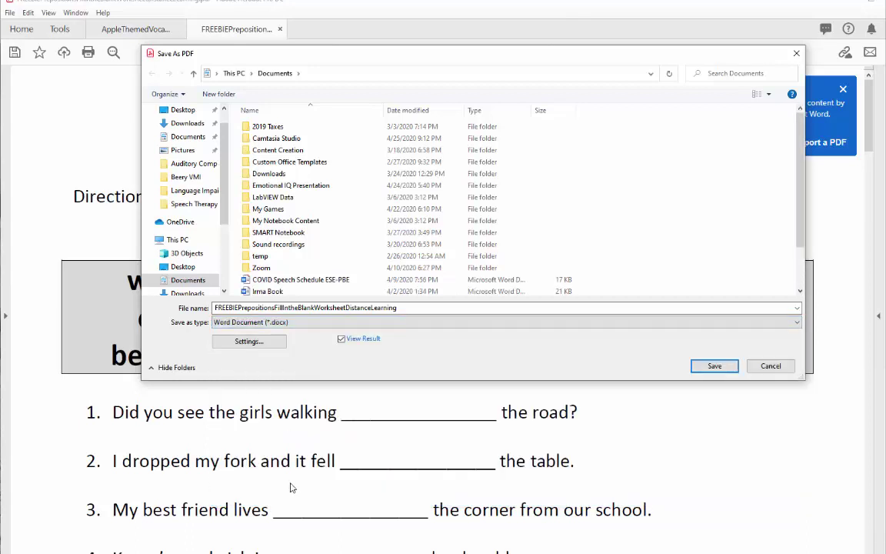
left_click(188, 136)
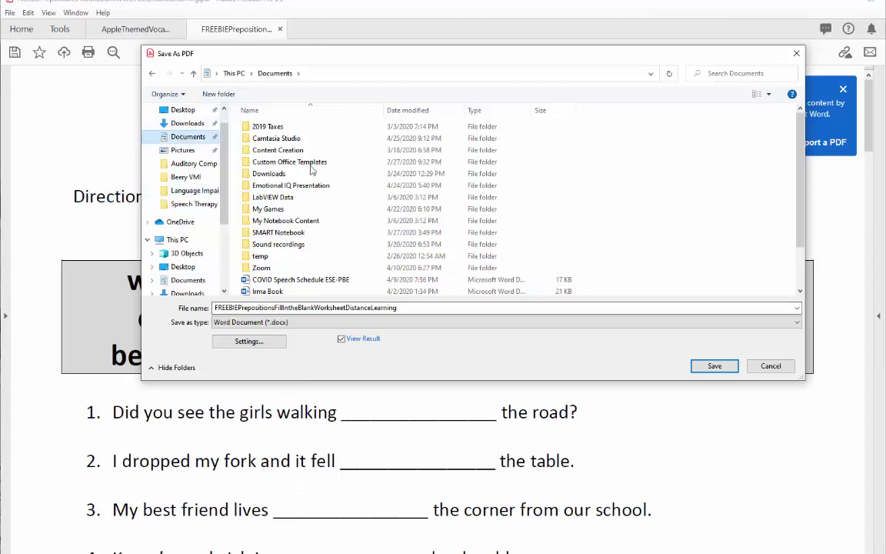
left_click(716, 366)
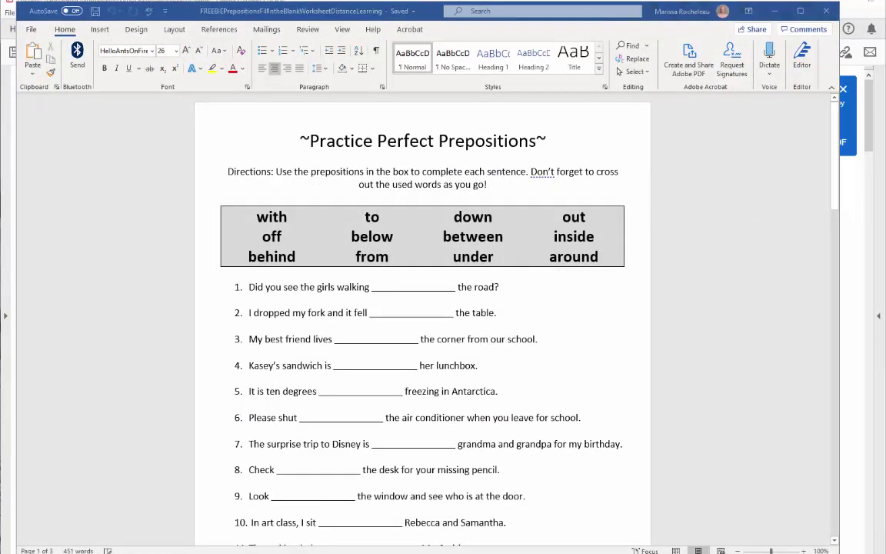
Step: Switch to the converted worksheet in Word, insert the test text FSDFDF in sentence 1's blank, and return to Acrobat
left_click(773, 13)
key("alt+Tab")
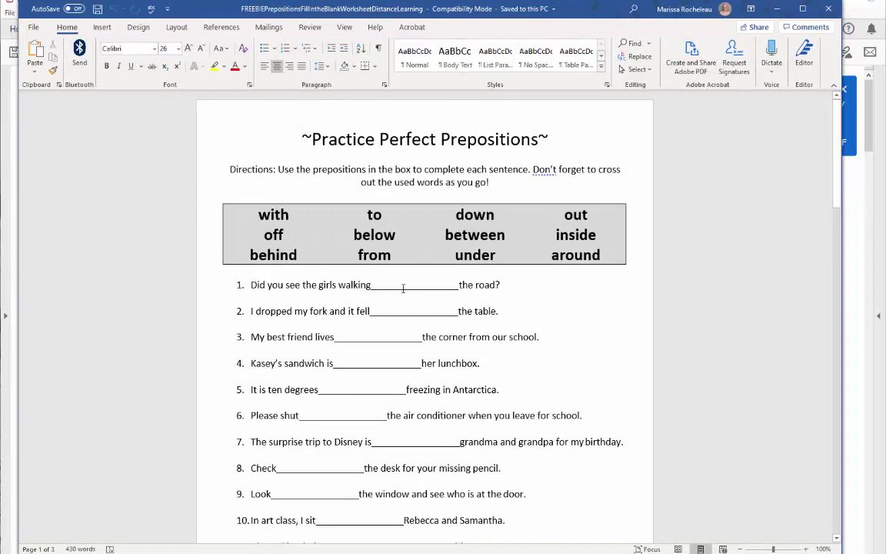
left_click(403, 287)
type("FSDFDF")
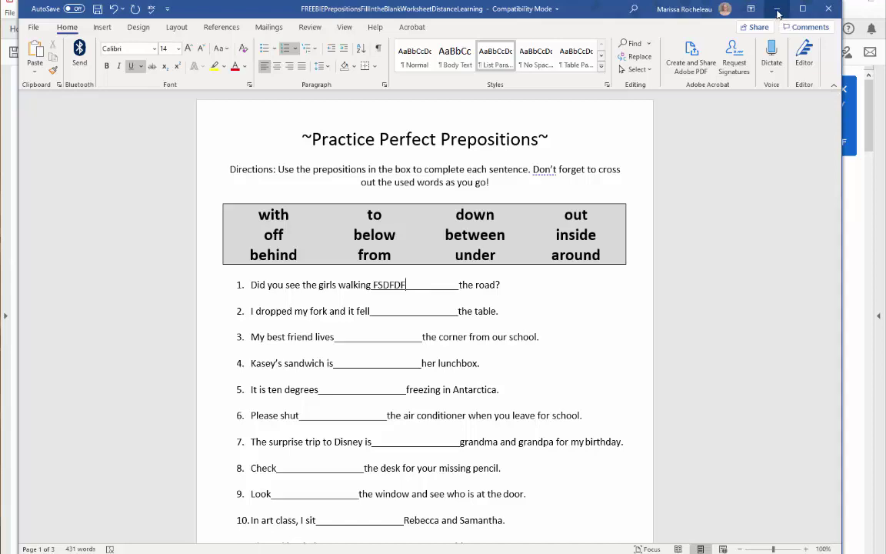
left_click(777, 9)
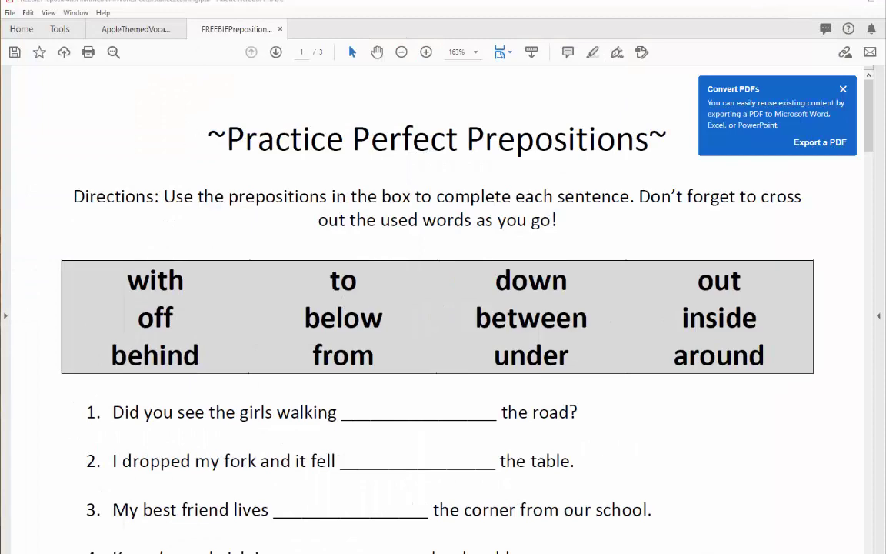
Step: Switch to the converted worksheet in Word and delete the test text FSDFDF from sentence 1's blank
key("alt+Tab")
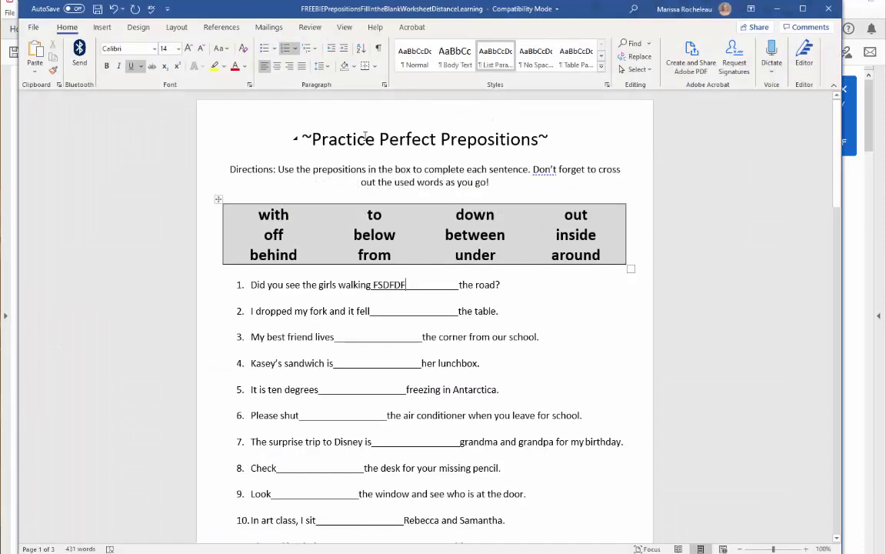
left_click(34, 28)
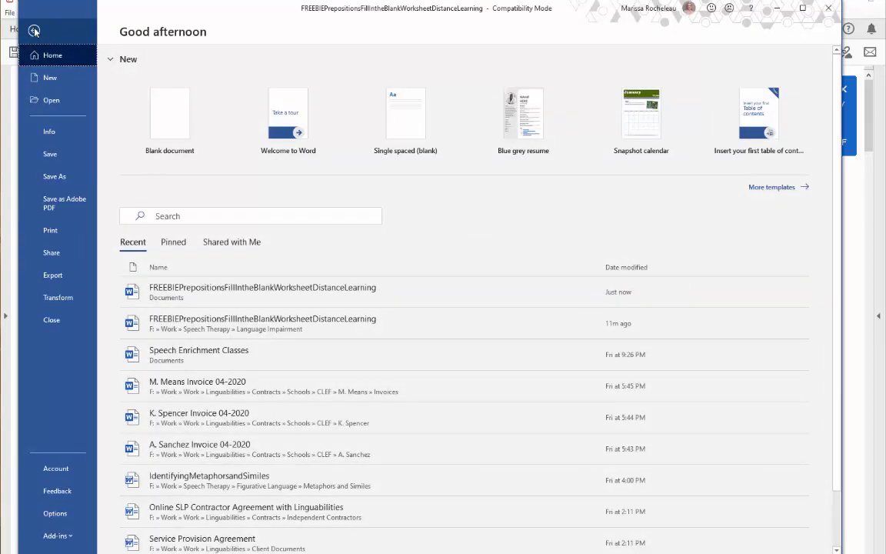
left_click(34, 31)
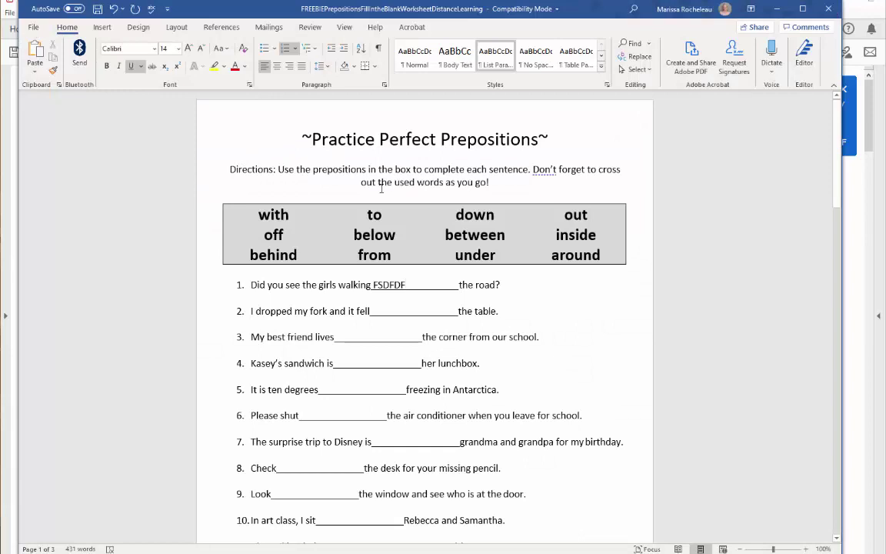
key("BackSpace")
key("BackSpace")
key("BackSpace")
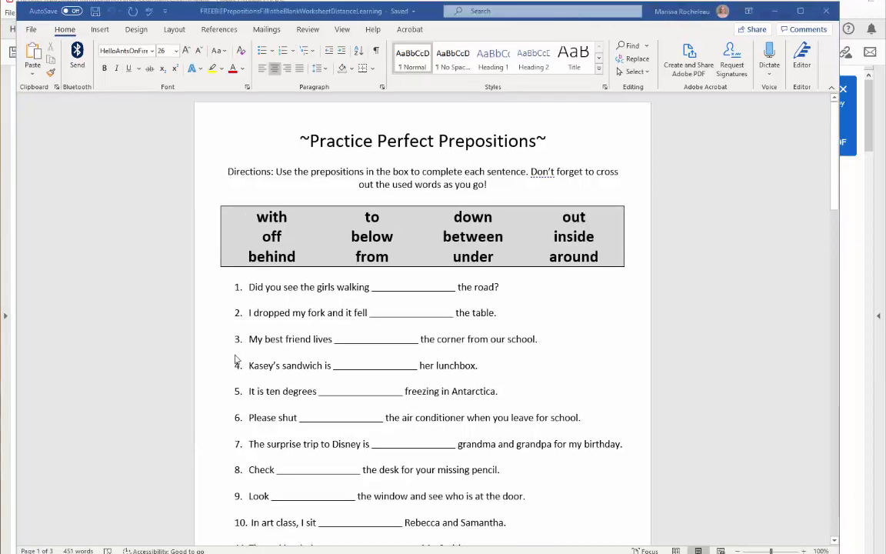
Step: Set editing restrictions on the original Word worksheet to No changes (Read only), with an exception for Everyone
left_click(308, 31)
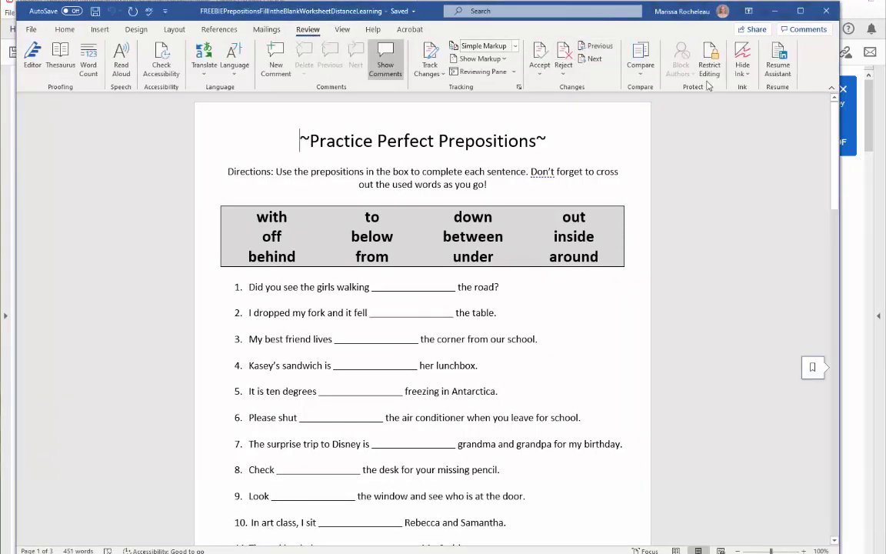
left_click(709, 62)
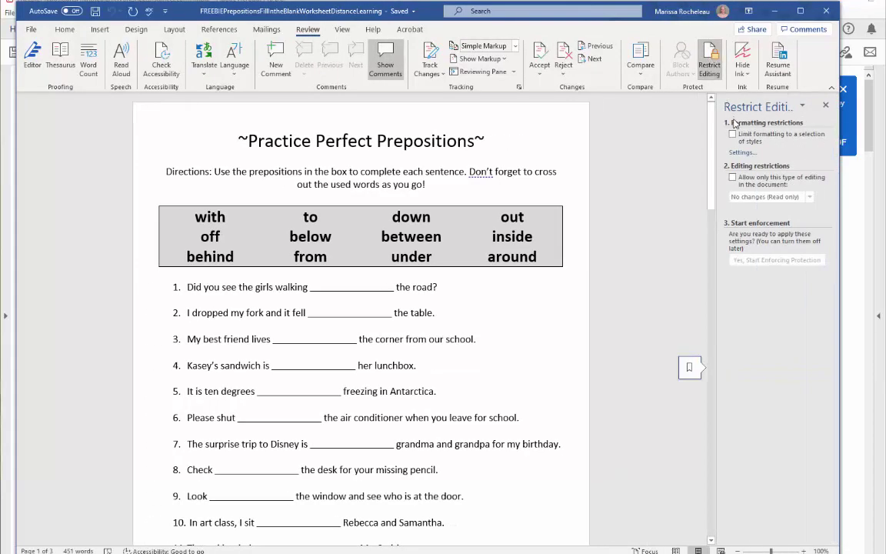
left_click(734, 177)
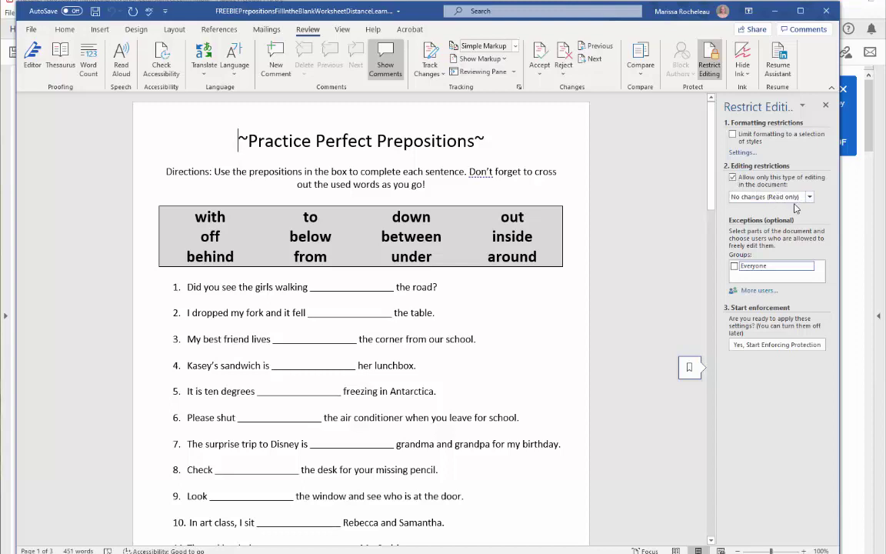
left_click(734, 266)
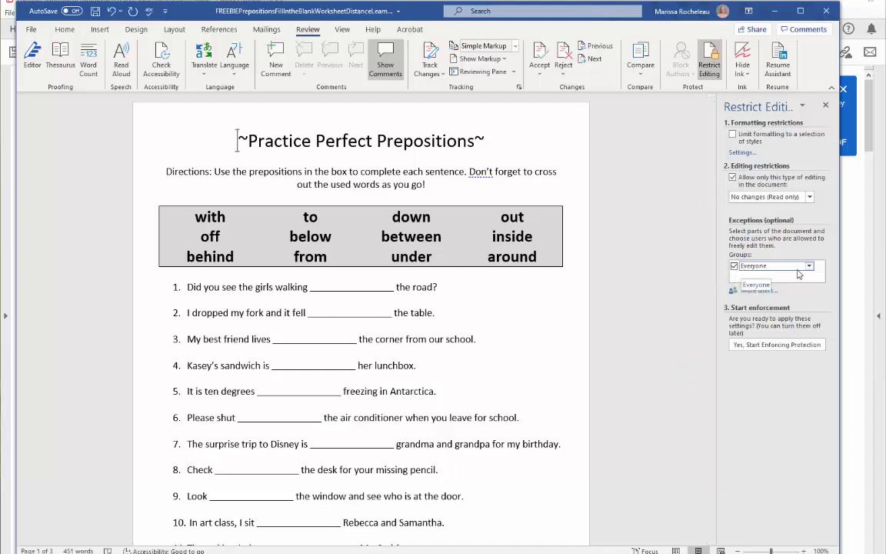
Step: Start enforcing protection with a new password and its confirmation, clear both password fields, and cancel the enforcement
left_click(767, 345)
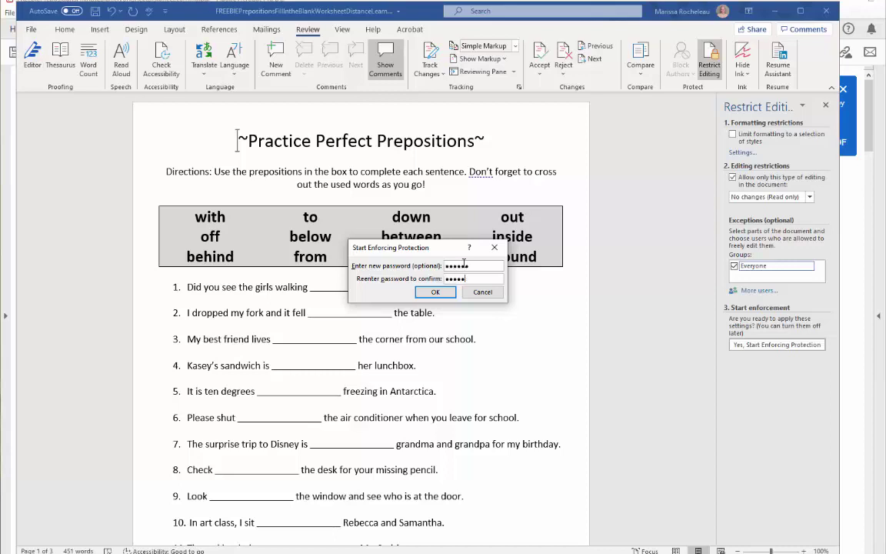
key("BackSpace")
key("BackSpace")
key("BackSpace")
key("BackSpace")
key("BackSpace")
left_click_drag(478, 265, 418, 264)
key("BackSpace")
left_click(481, 291)
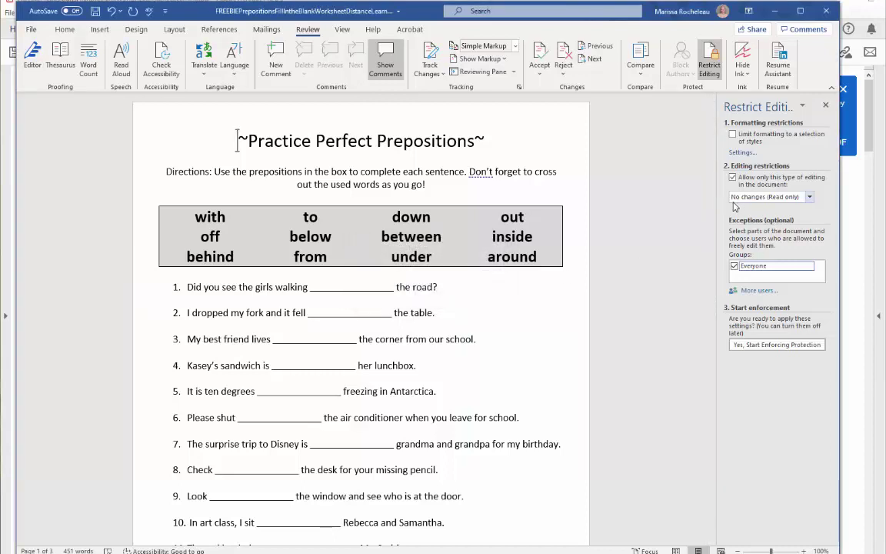
Step: Return to Acrobat, dismiss the Convert PDFs notice, and bring up the file commands for the worksheet PDF
left_click(774, 14)
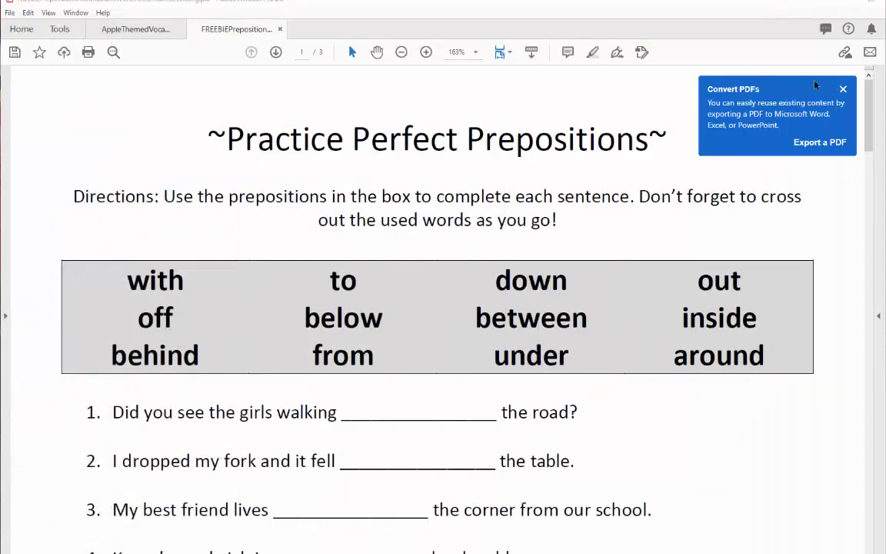
left_click(843, 90)
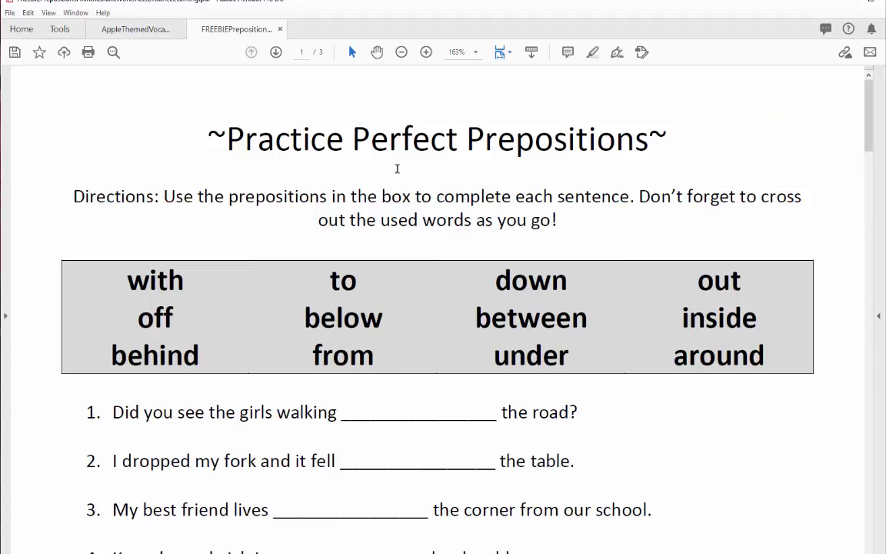
left_click(10, 13)
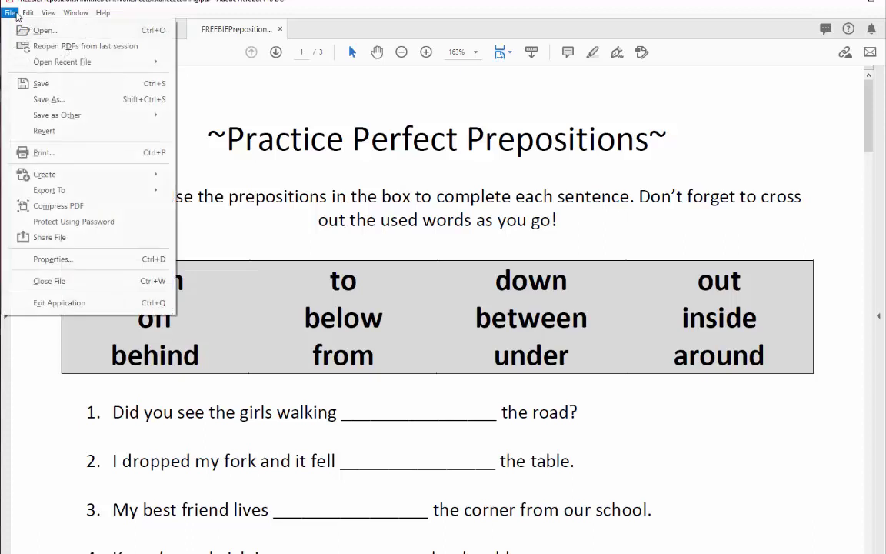